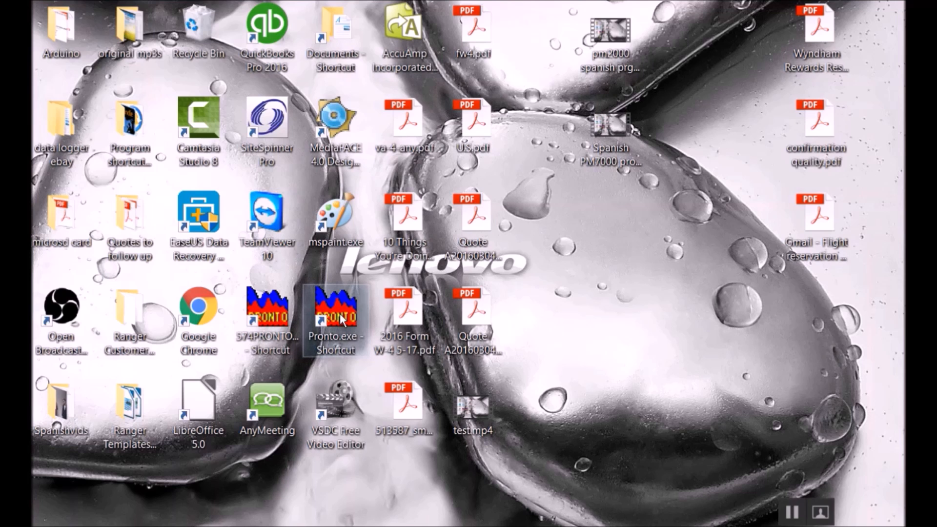
# Open Pronto for Windows and set the pm2000 logger address's comm port to COM5 - Bluetooth Serial Port (PM2000sn0797).
pyautogui.doubleClick(341, 319)
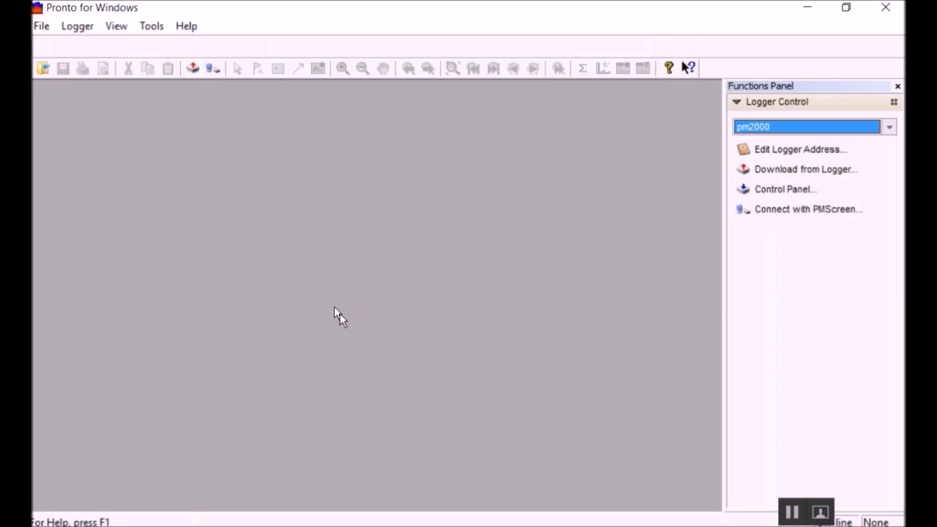
pyautogui.click(812, 147)
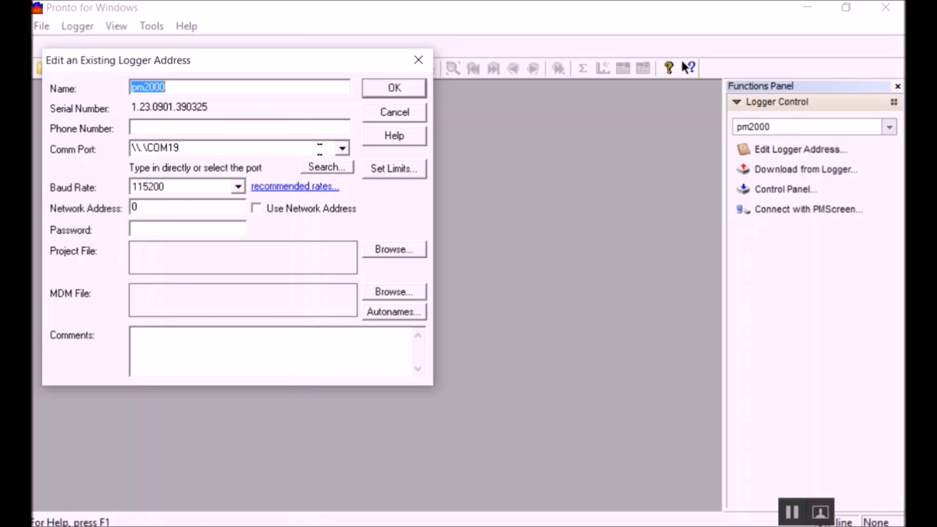
pyautogui.click(329, 167)
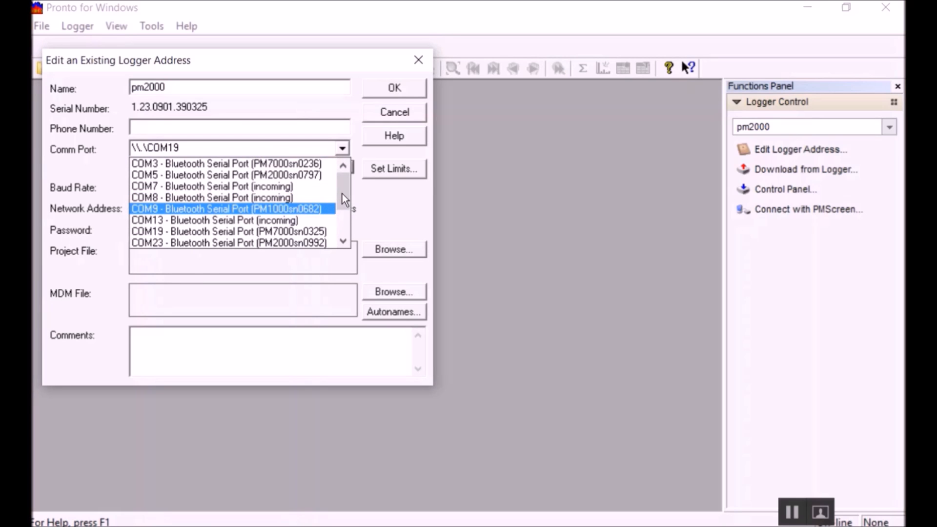
pyautogui.moveTo(342, 194)
pyautogui.mouseDown()
pyautogui.moveTo(339, 207)
pyautogui.moveTo(345, 184)
pyautogui.mouseUp()
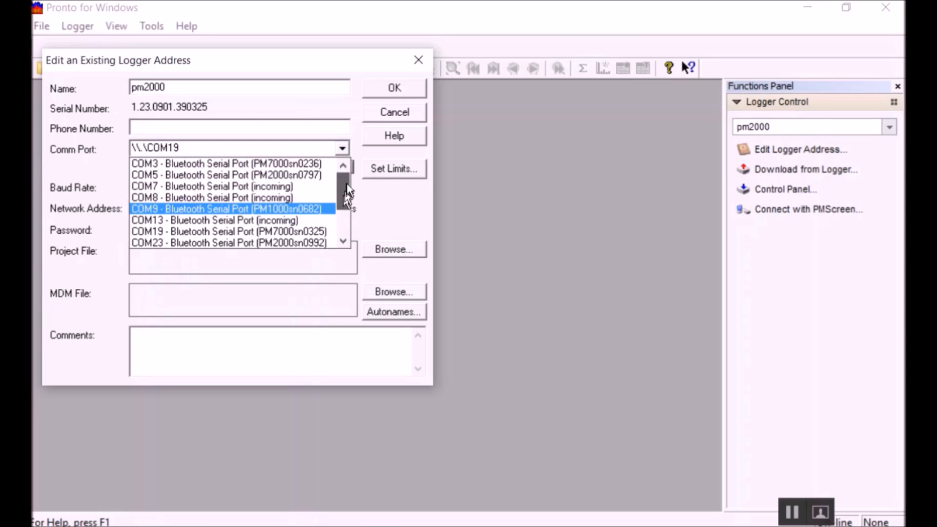
pyautogui.click(322, 174)
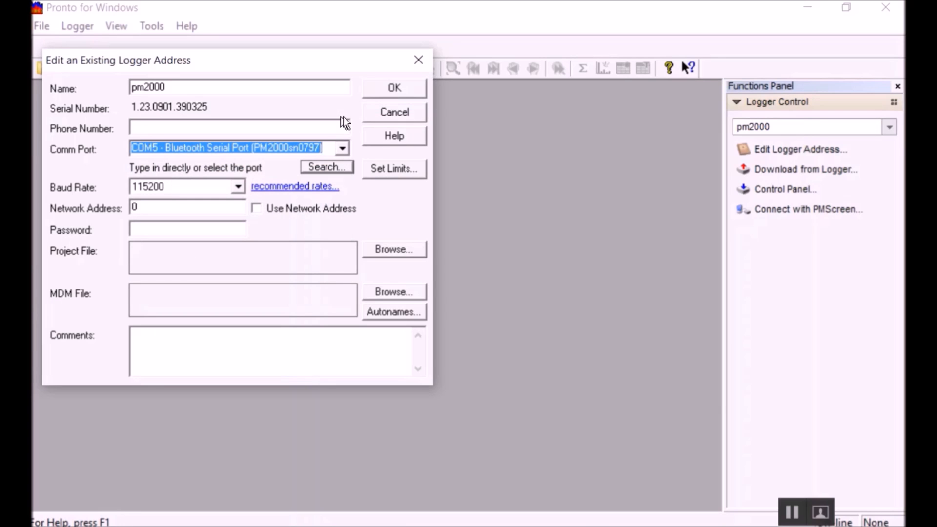
pyautogui.click(372, 89)
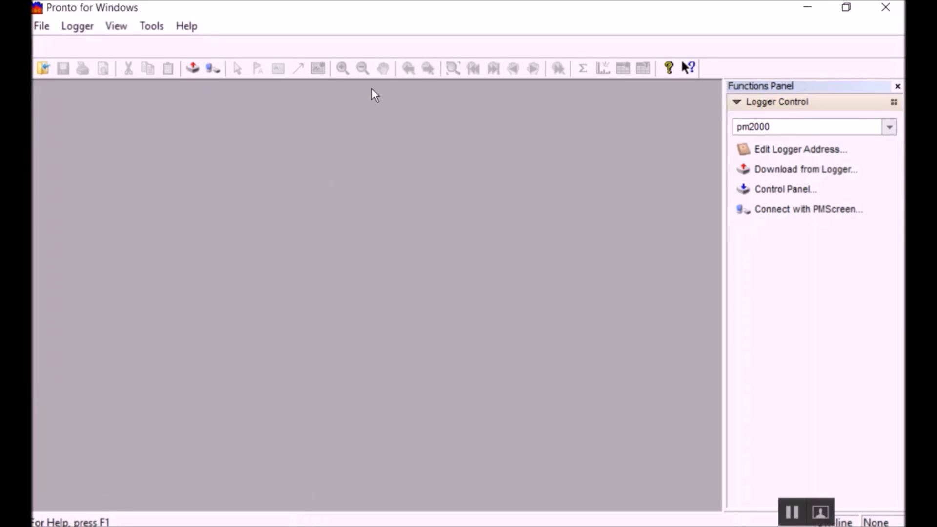
# Download the recorded data from the pm2000 logger, declining to erase its memory, set its clock or start recording.
pyautogui.click(798, 167)
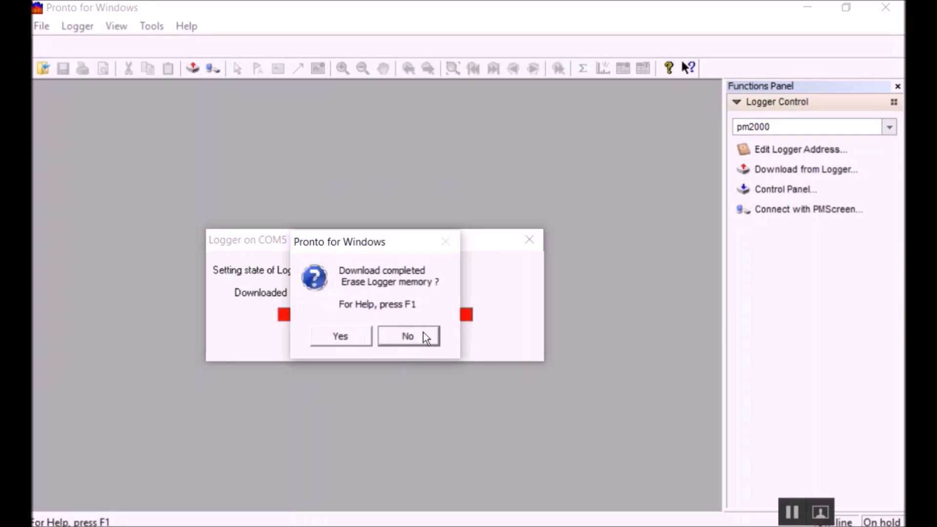
pyautogui.click(423, 332)
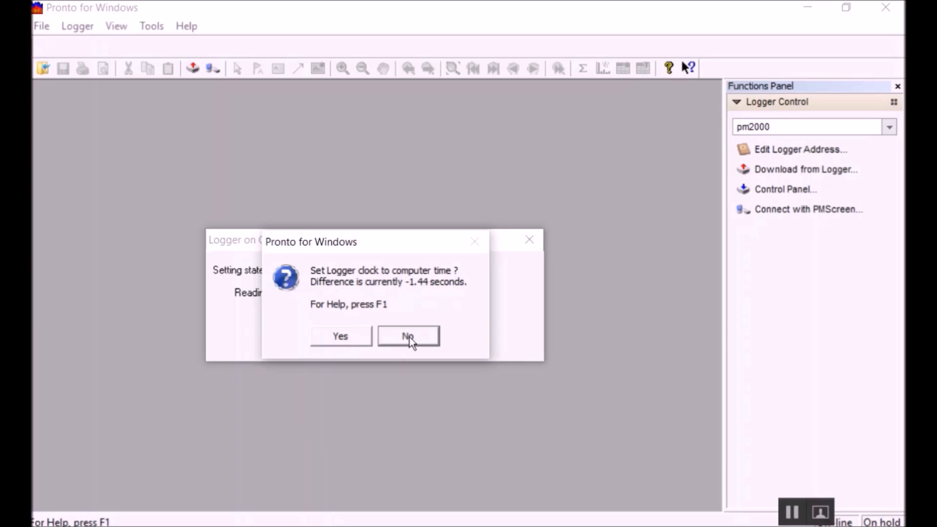
pyautogui.click(409, 337)
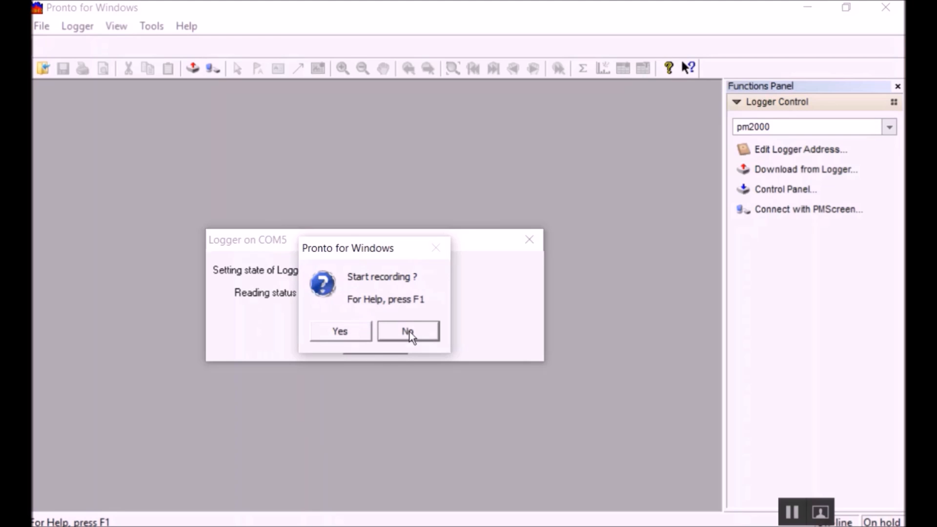
pyautogui.click(408, 332)
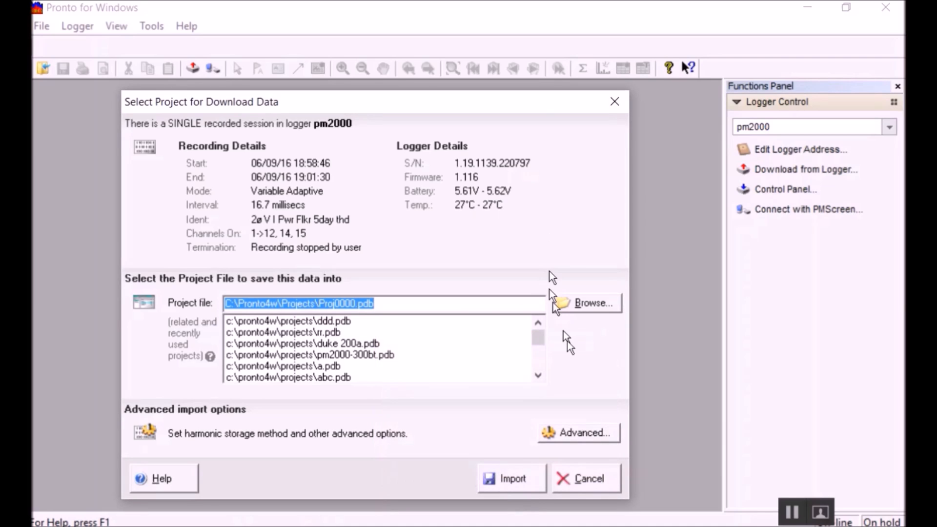
# Import the downloaded session into a new project file named pm2000 test, accepting the default summary information.
pyautogui.click(587, 307)
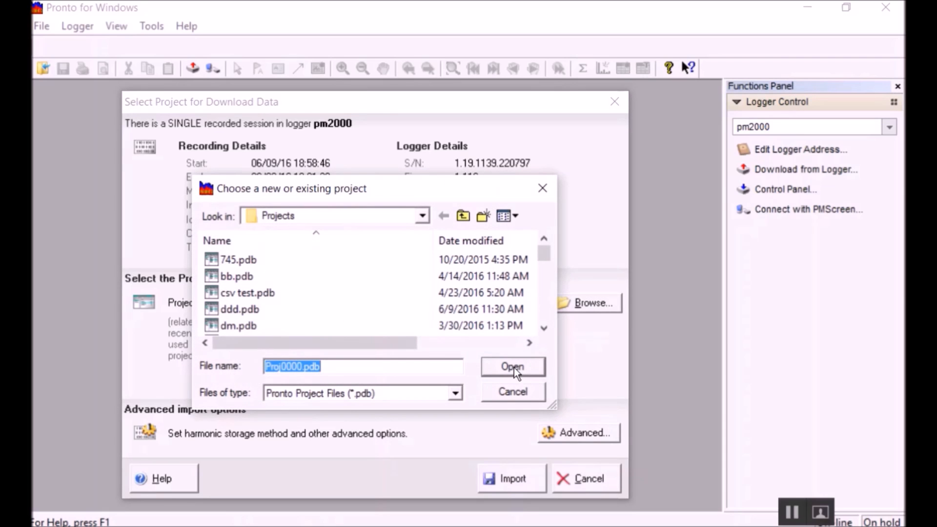
pyautogui.write('pm20')
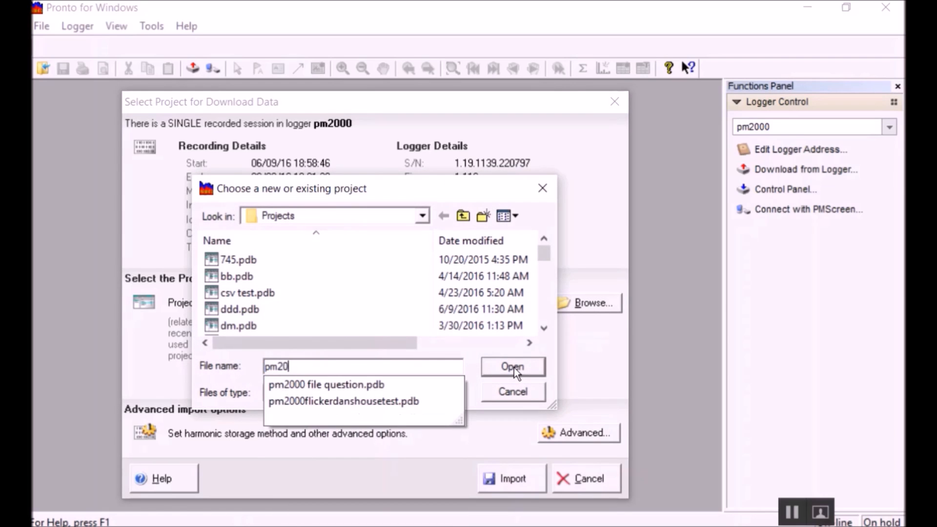
pyautogui.write('00 test')
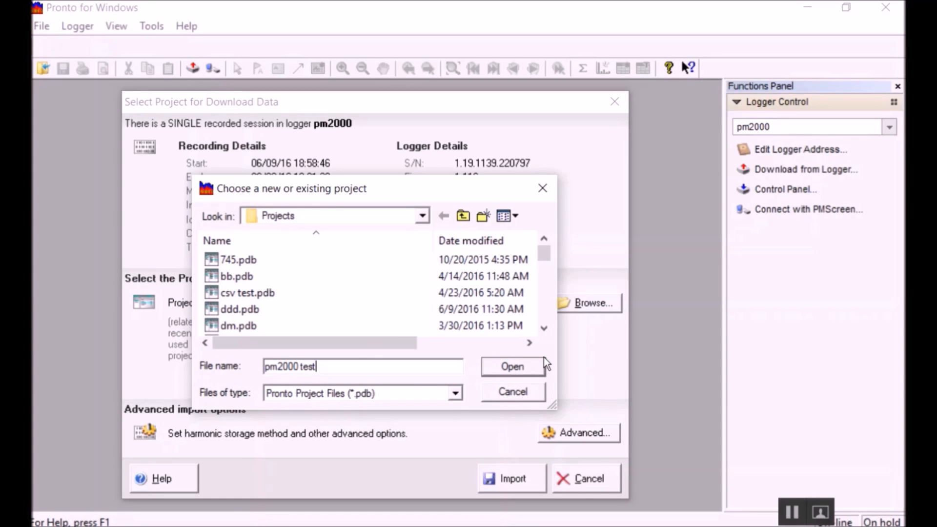
pyautogui.click(510, 366)
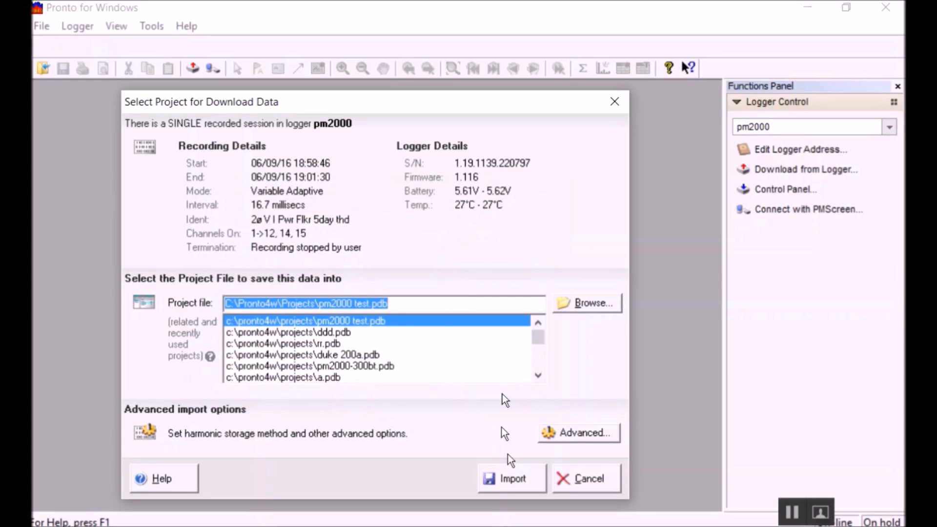
pyautogui.click(519, 474)
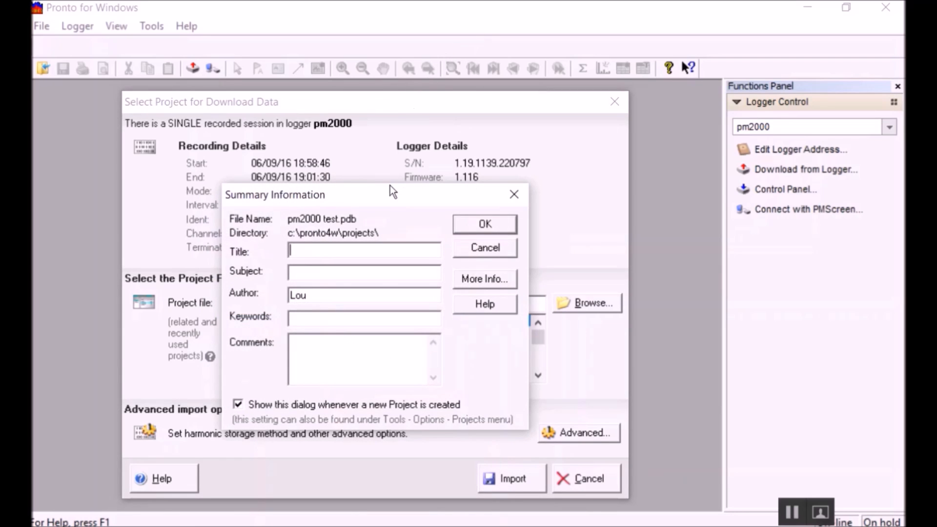
pyautogui.click(473, 226)
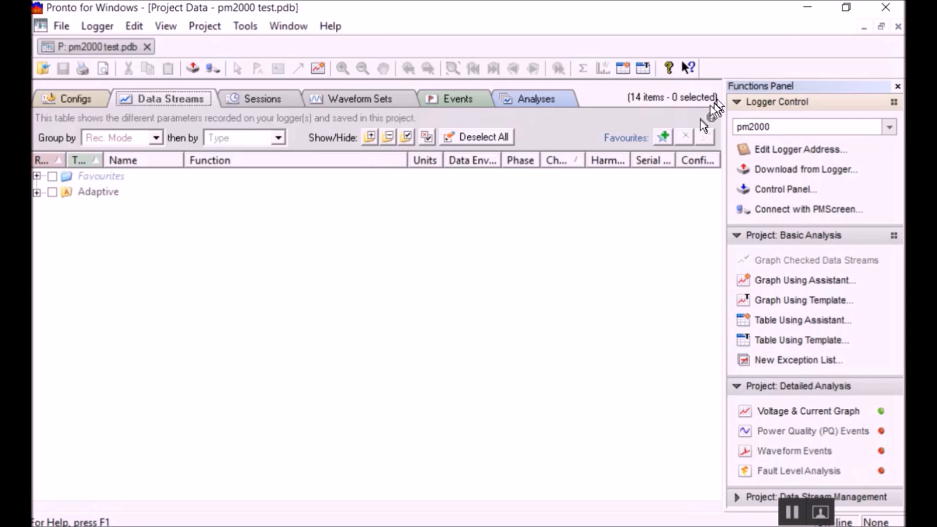
# Replace the open project with my house flm 1 day.pdb and reset its data stream list to collapsed types with nothing selected.
pyautogui.click(896, 25)
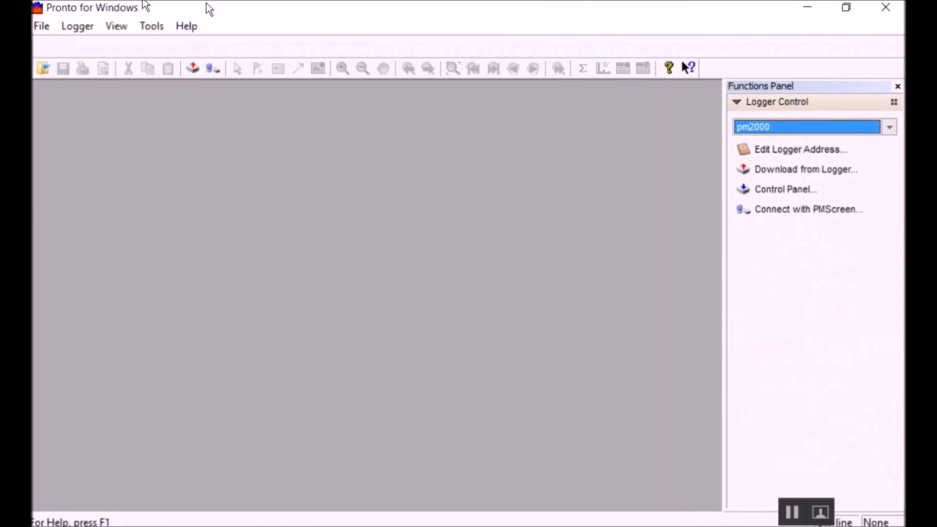
pyautogui.click(43, 28)
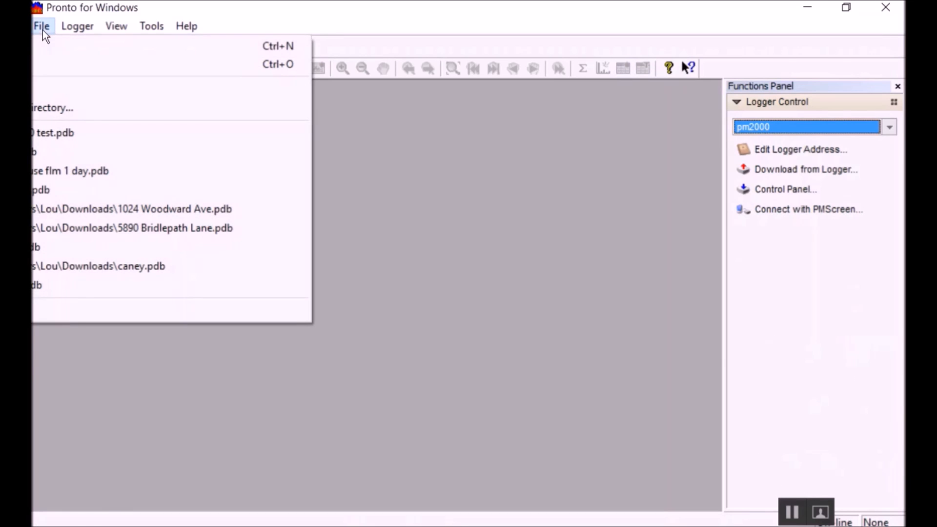
pyautogui.click(106, 169)
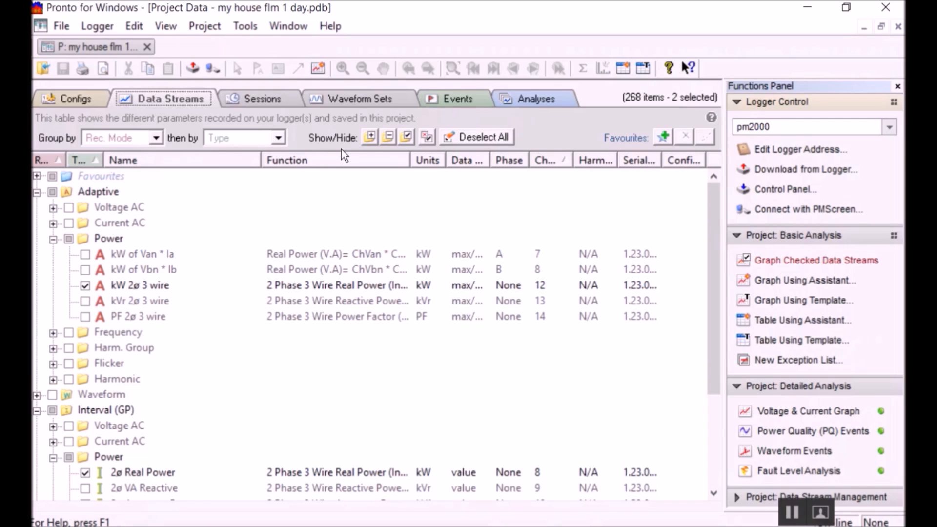
pyautogui.click(390, 133)
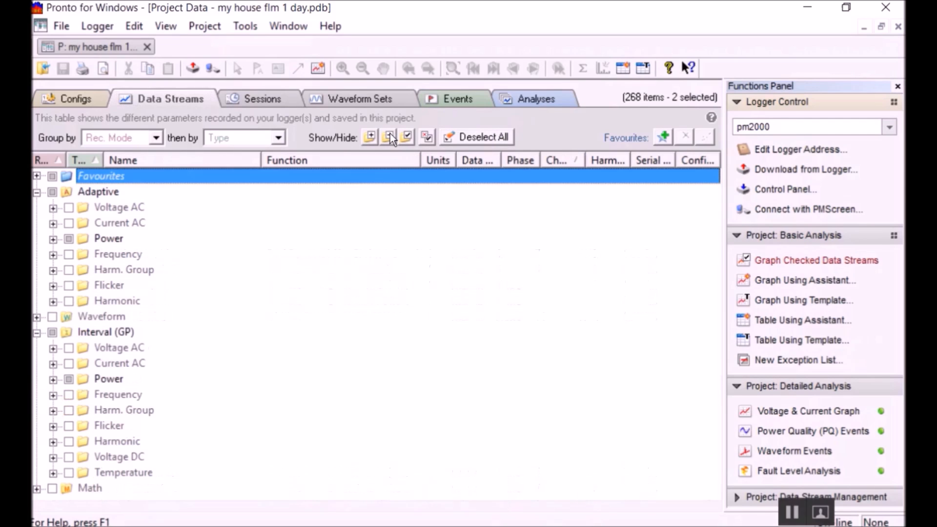
pyautogui.click(467, 136)
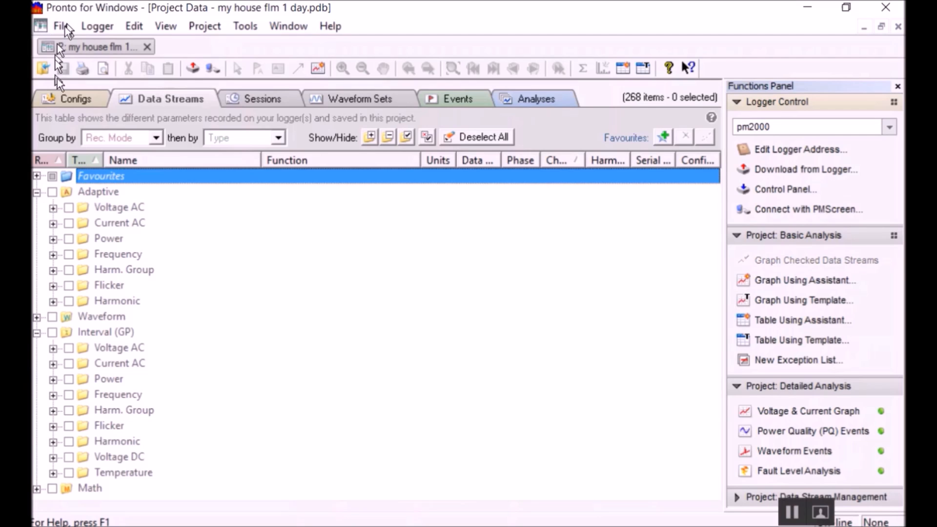
# View the logger configuration recorded for 1 day my house, including its setup values, and close it.
pyautogui.click(73, 97)
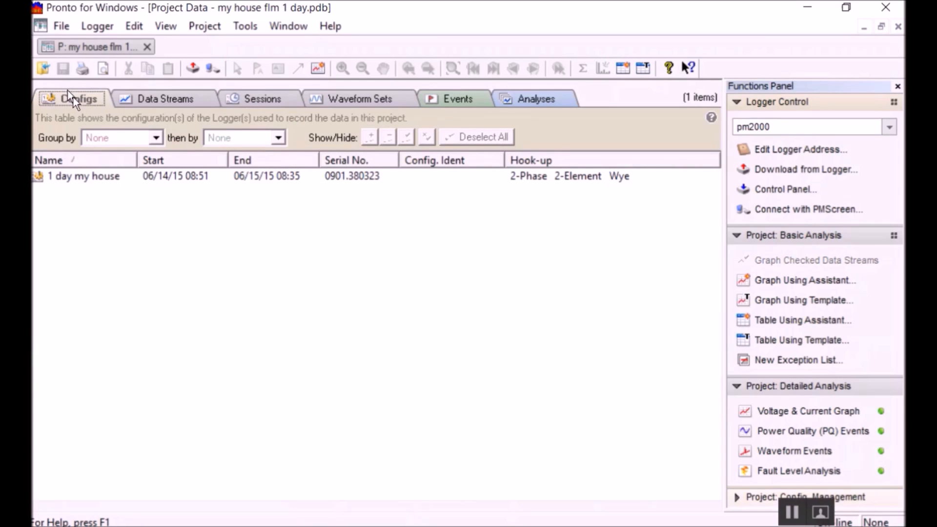
pyautogui.doubleClick(130, 176)
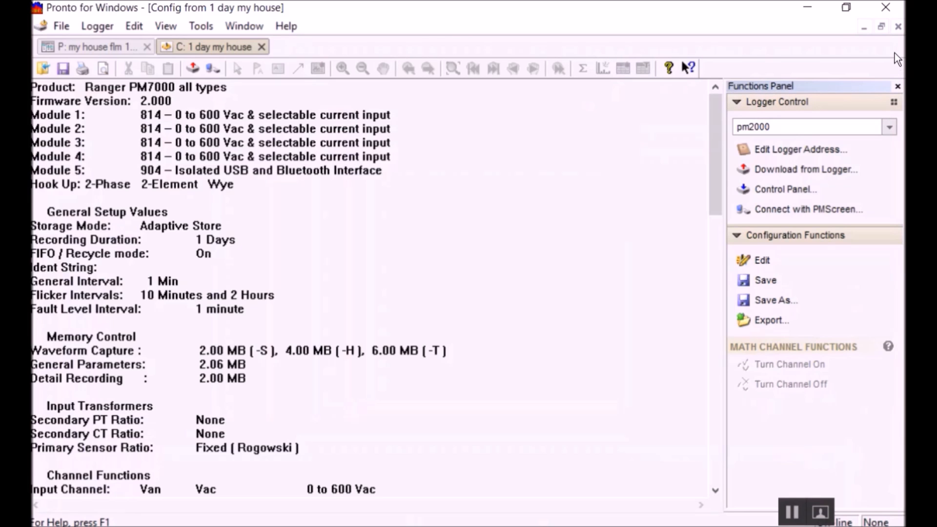
pyautogui.click(898, 27)
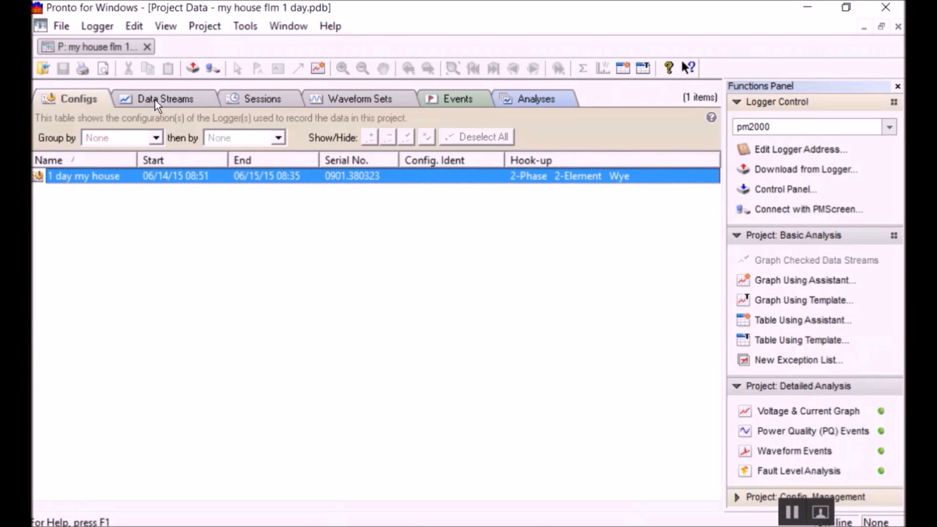
# Review the project's data streams, recording session times and list of captured waveform sets.
pyautogui.click(154, 100)
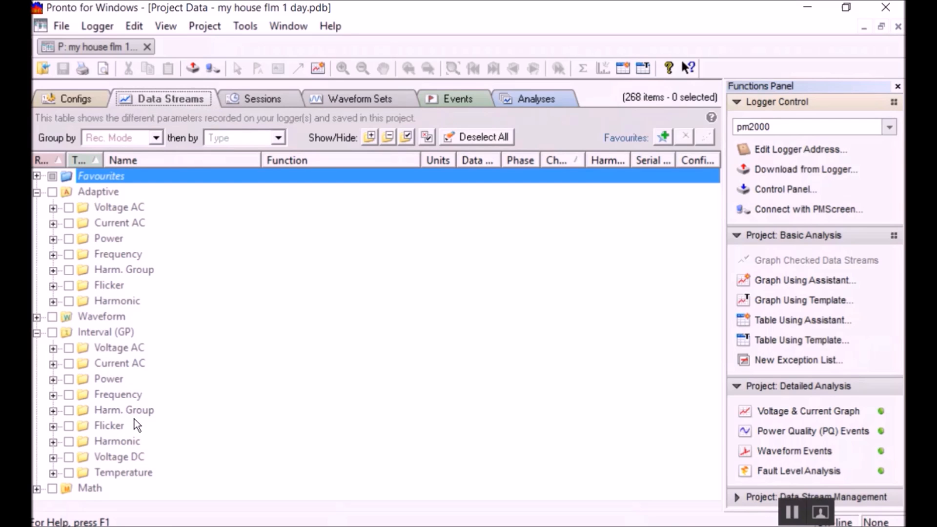
pyautogui.click(250, 98)
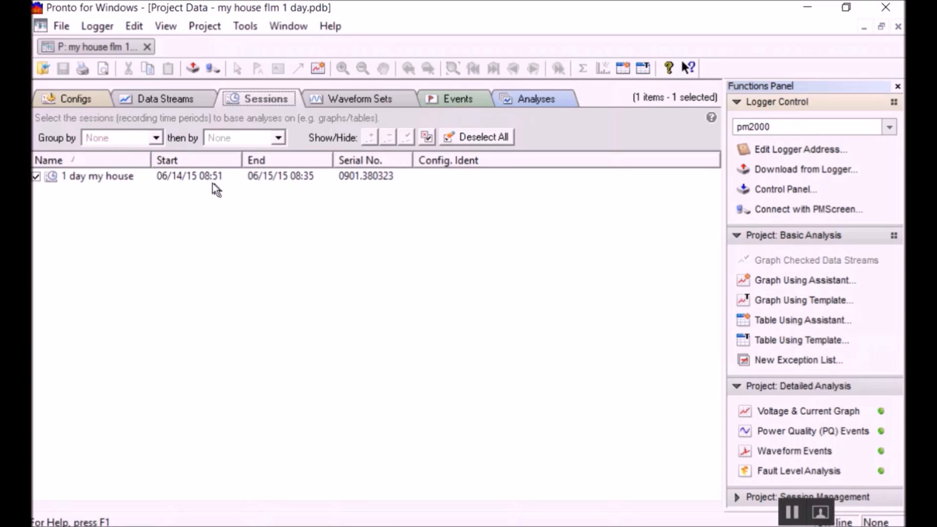
pyautogui.moveTo(188, 180)
pyautogui.moveTo(355, 99)
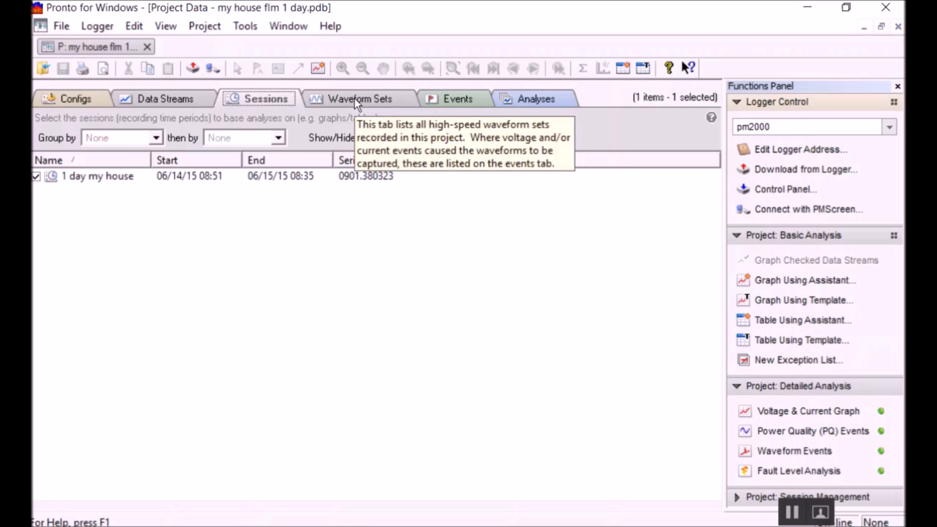
pyautogui.click(354, 99)
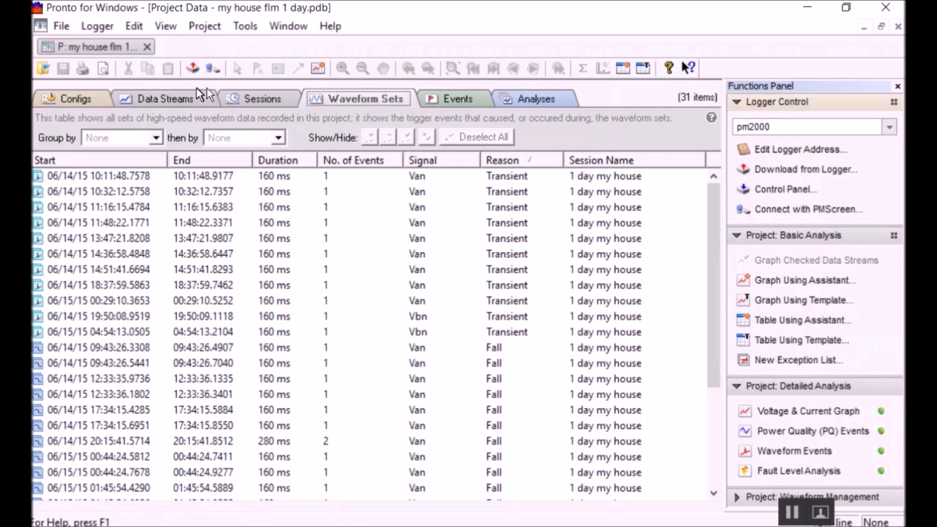
# Graph the RMS Van (V1) data stream from the Interval (GP) Voltage AC group.
pyautogui.click(181, 98)
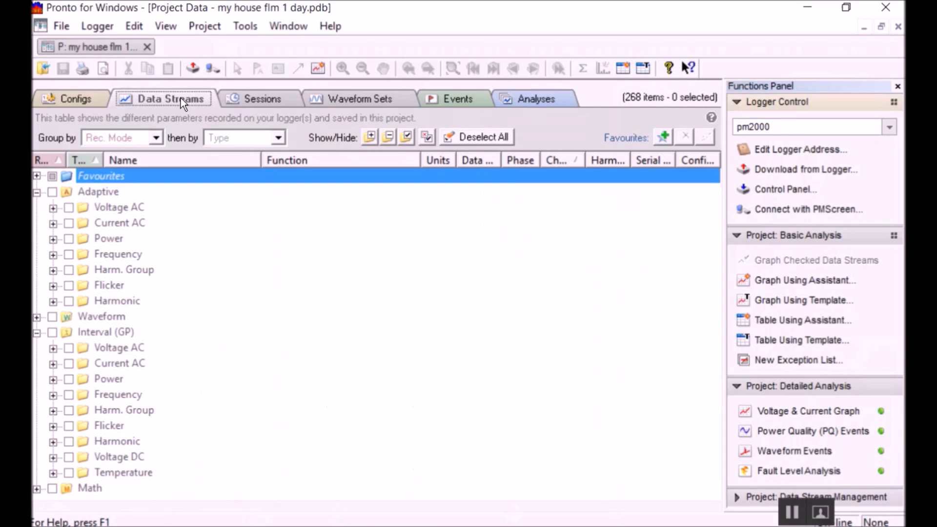
pyautogui.click(52, 348)
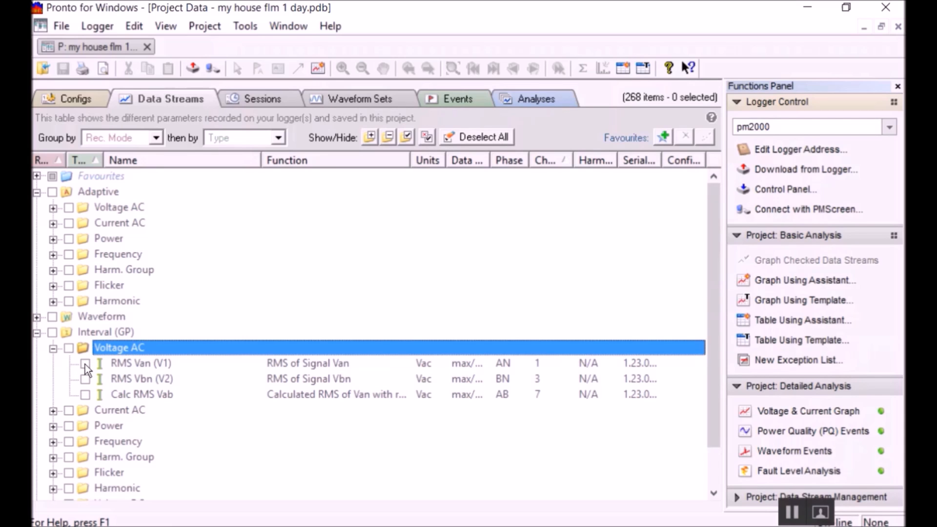
pyautogui.click(85, 363)
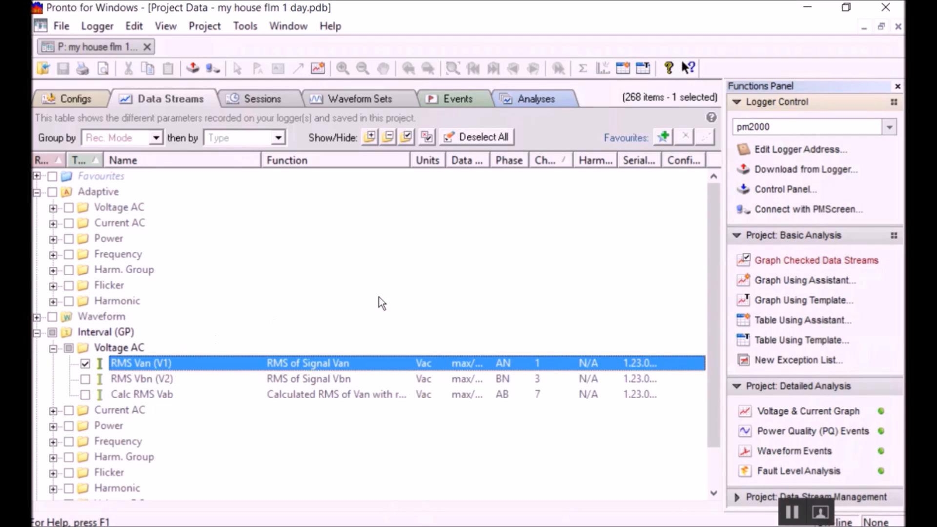
pyautogui.click(801, 261)
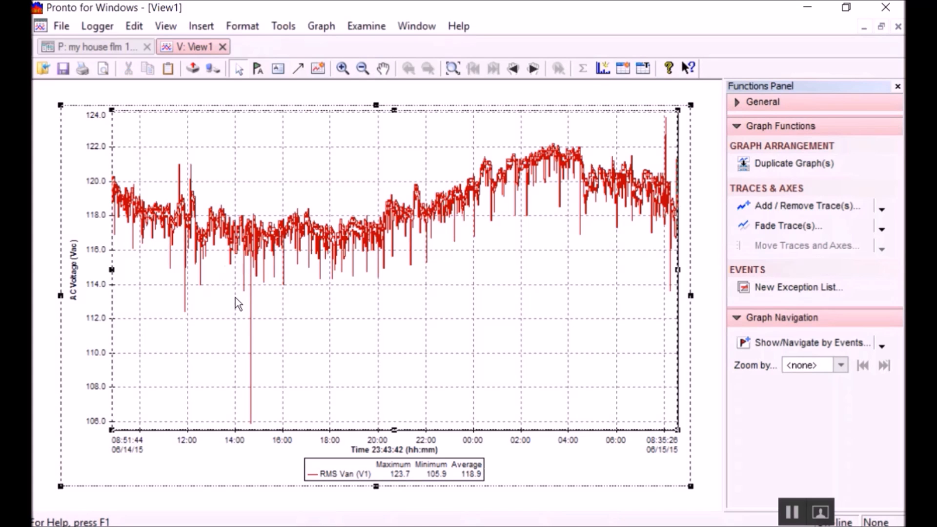
# Zoom the voltage graph in on the deepest dip, between about 14:36 and 14:42 on 06/14/15.
pyautogui.moveTo(235, 298); pyautogui.dragTo(266, 321)
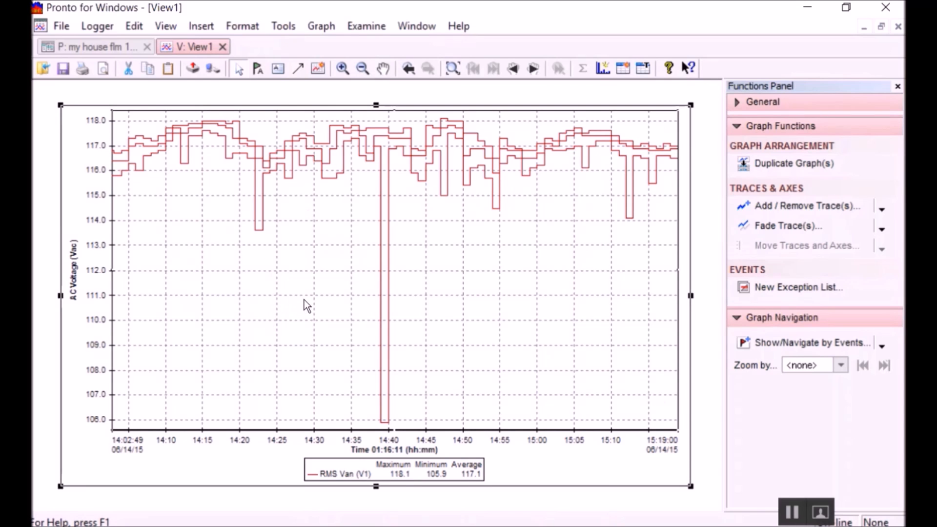
pyautogui.moveTo(304, 300); pyautogui.dragTo(450, 348)
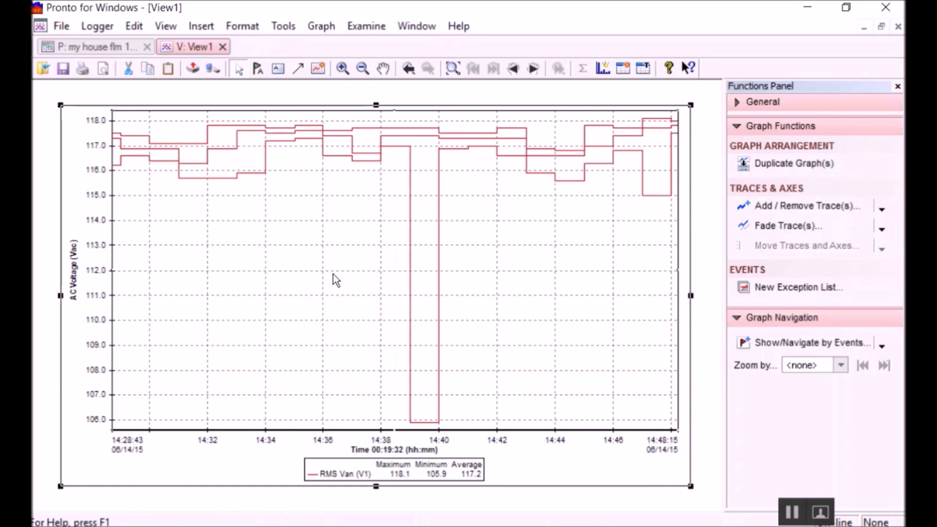
pyautogui.moveTo(332, 276); pyautogui.dragTo(509, 356)
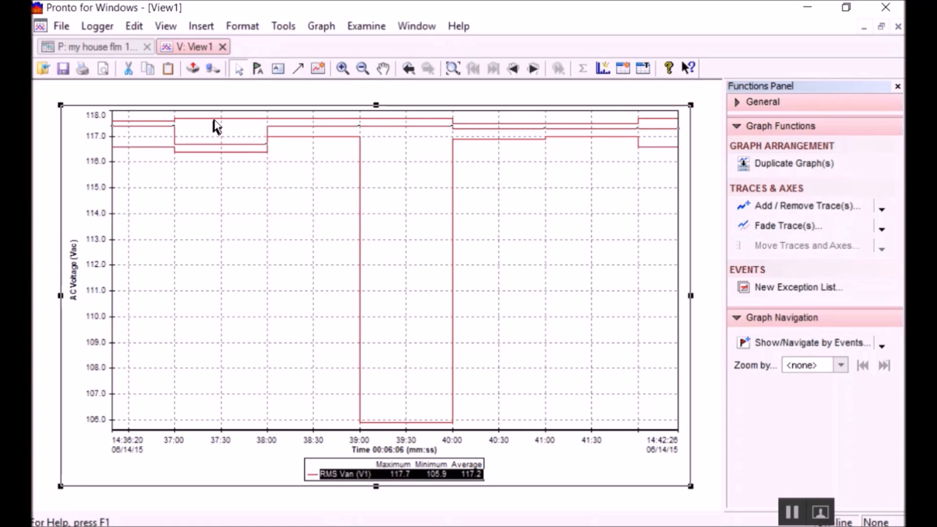
# Add the Vac RMS of Van trace from the Adaptive Voltage AC group to the voltage graph.
pyautogui.moveTo(216, 119)
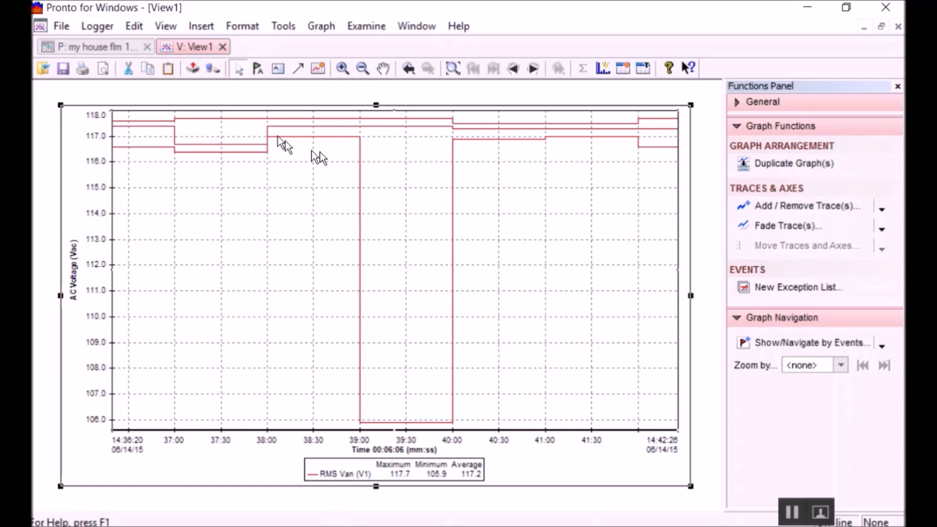
pyautogui.moveTo(342, 138)
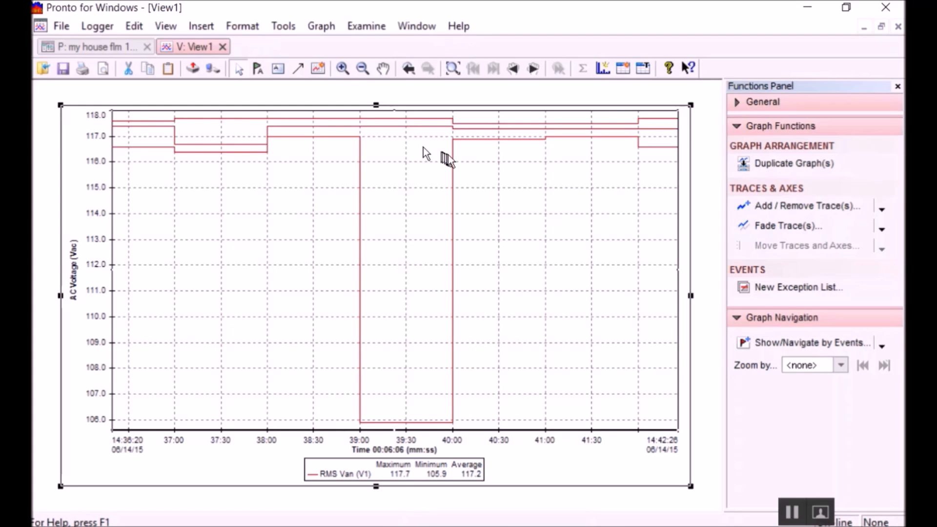
pyautogui.moveTo(453, 153)
pyautogui.rightClick(401, 379)
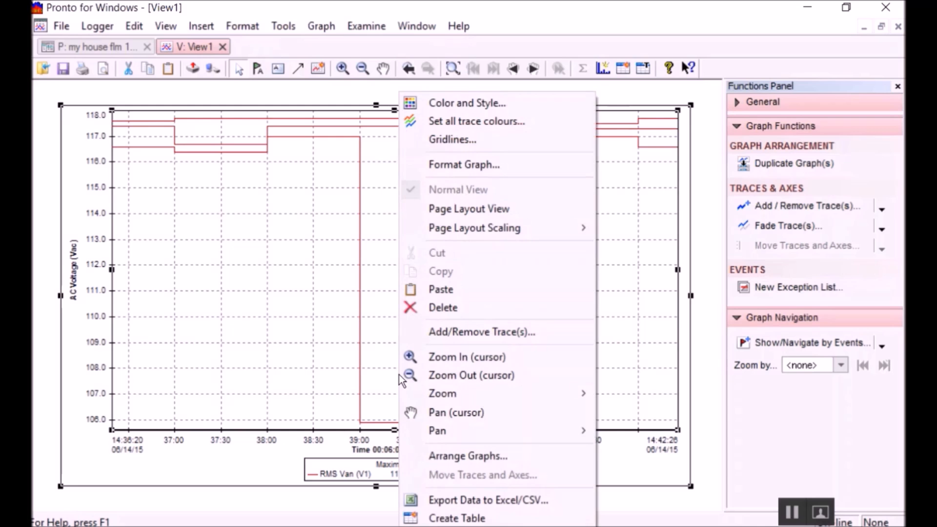
pyautogui.click(440, 332)
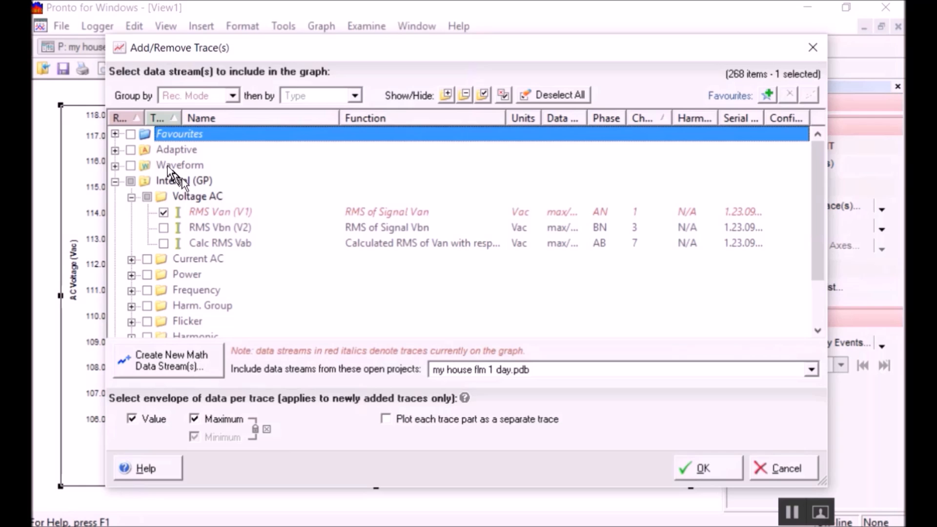
pyautogui.click(115, 151)
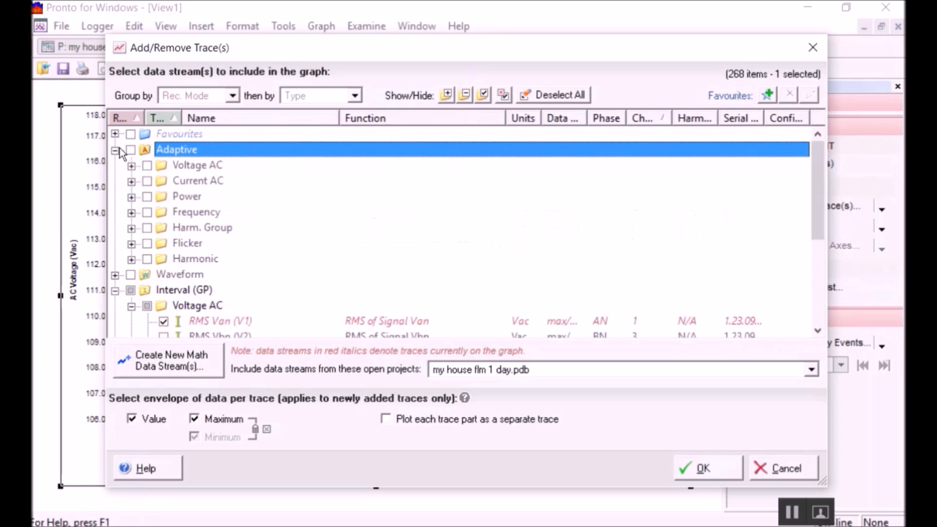
pyautogui.click(130, 166)
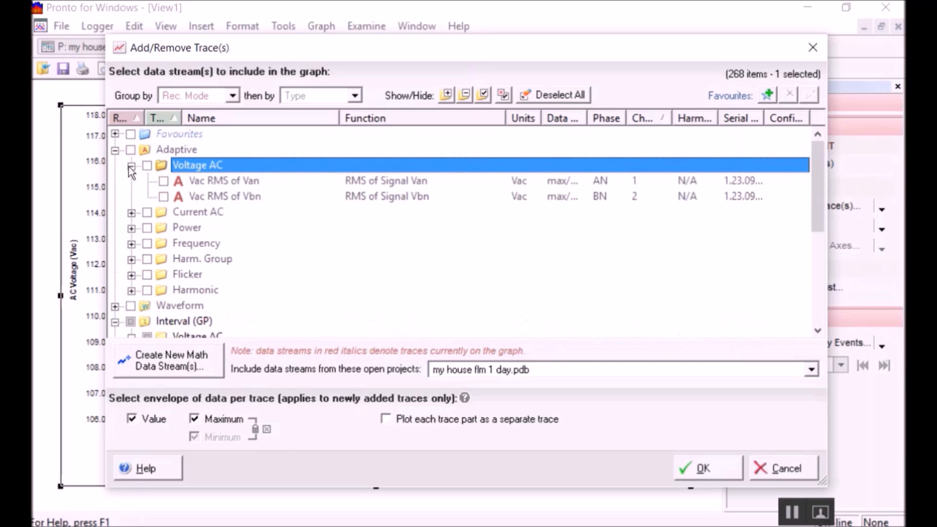
pyautogui.click(164, 181)
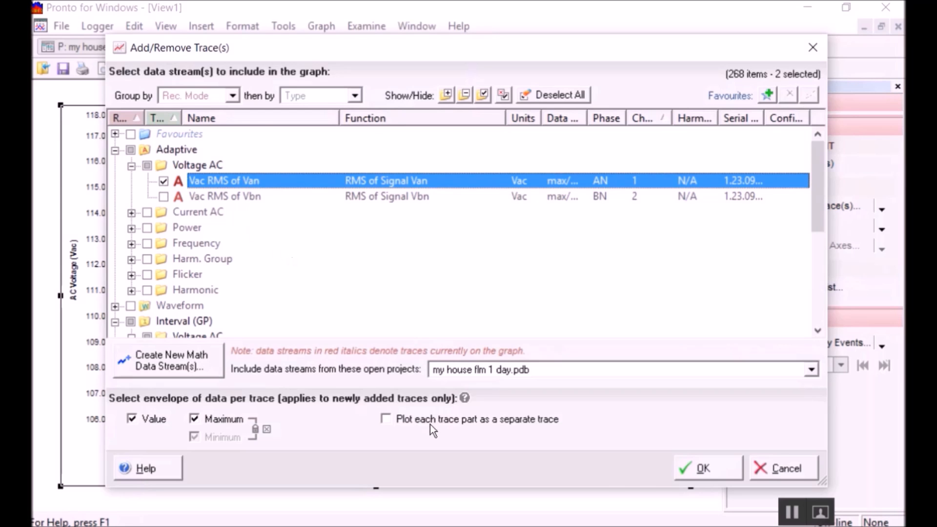
pyautogui.click(698, 469)
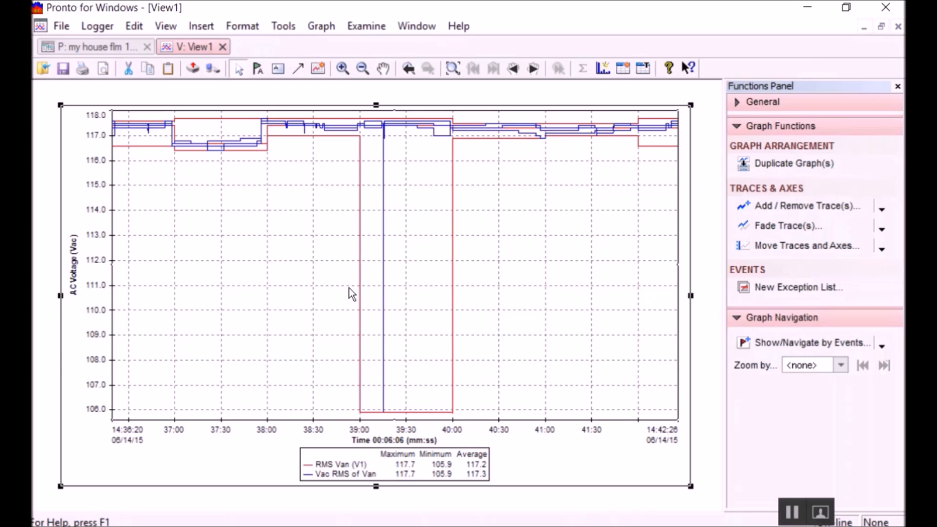
# Zoom in on the adaptive trace's dip, to about 14:39:15.335 to 14:39:15.483, and close the view without saving.
pyautogui.click(342, 69)
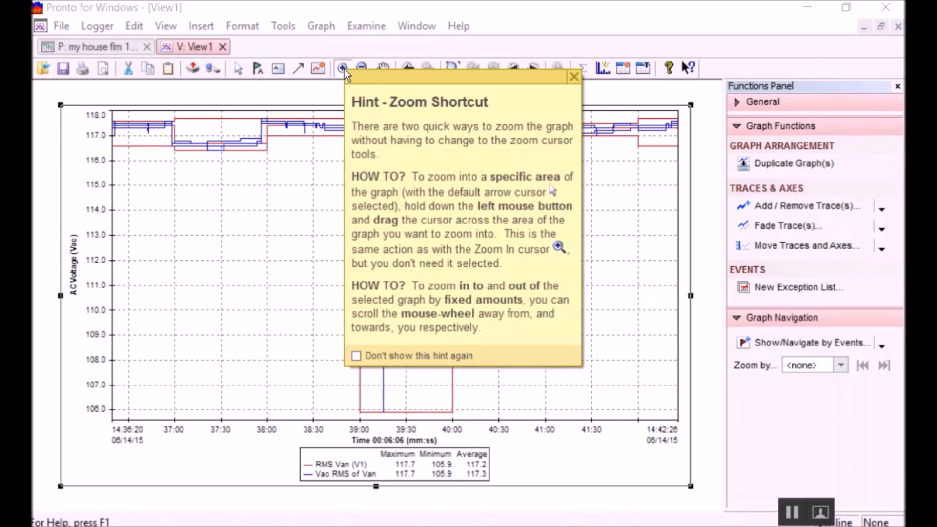
pyautogui.click(330, 368)
pyautogui.moveTo(330, 368); pyautogui.dragTo(465, 396)
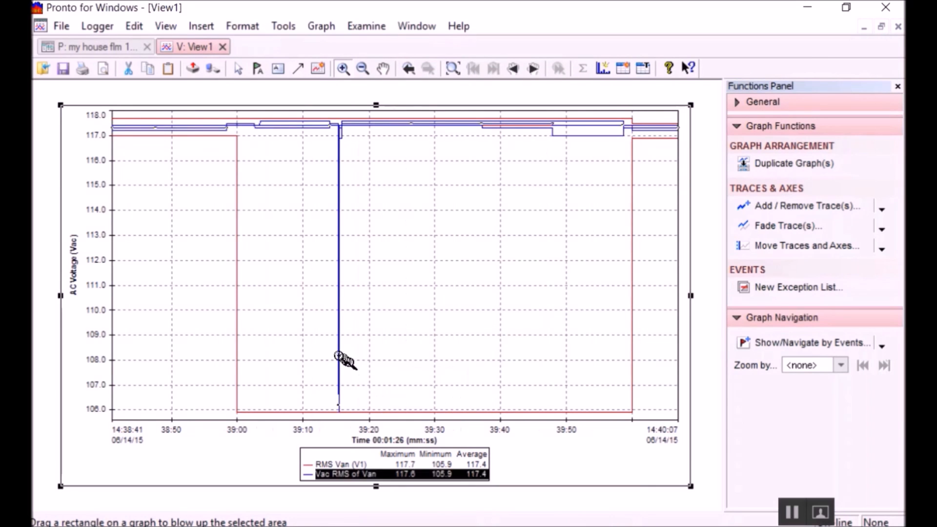
pyautogui.moveTo(331, 349); pyautogui.dragTo(353, 376)
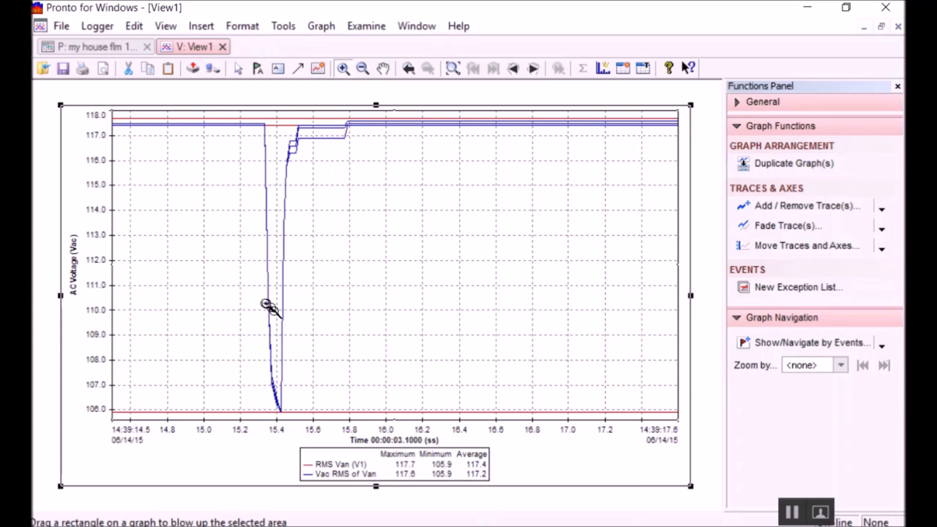
pyautogui.moveTo(252, 300); pyautogui.dragTo(311, 320)
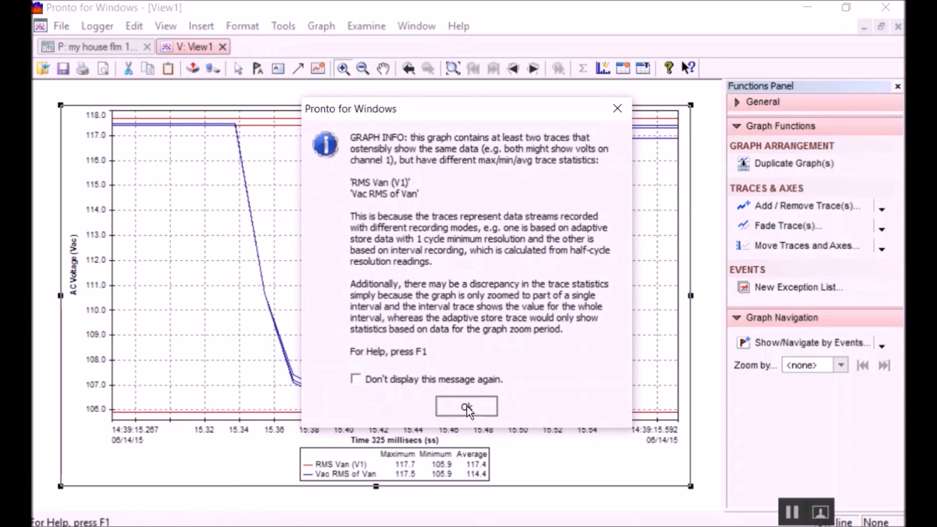
pyautogui.click(466, 407)
pyautogui.moveTo(231, 261); pyautogui.dragTo(488, 341)
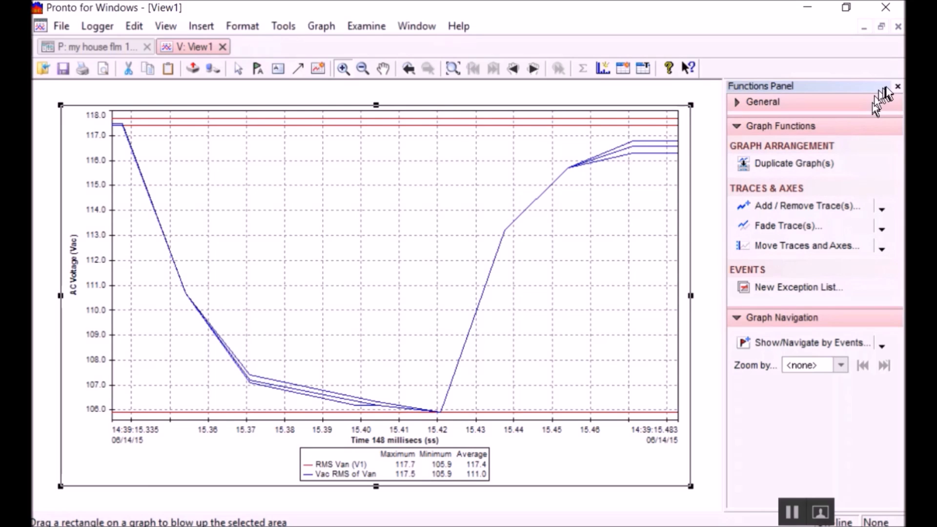
pyautogui.click(897, 27)
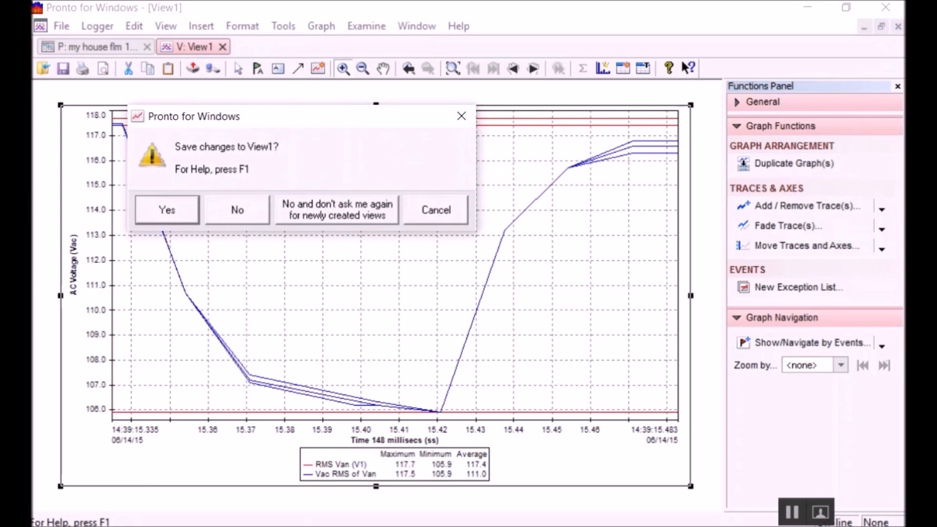
pyautogui.click(230, 207)
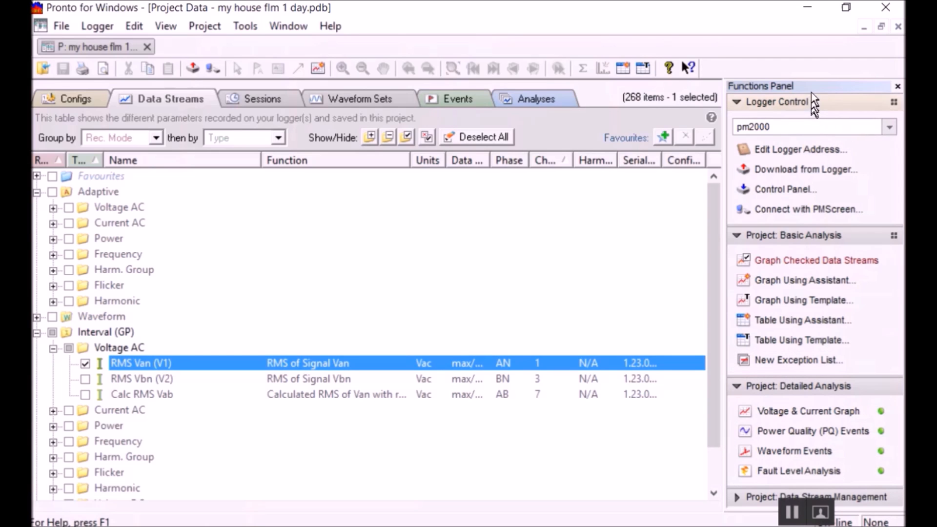
# Generate the detailed Voltage & Current Graph, review its RMS and waveform traces, and close the view without saving.
pyautogui.click(807, 411)
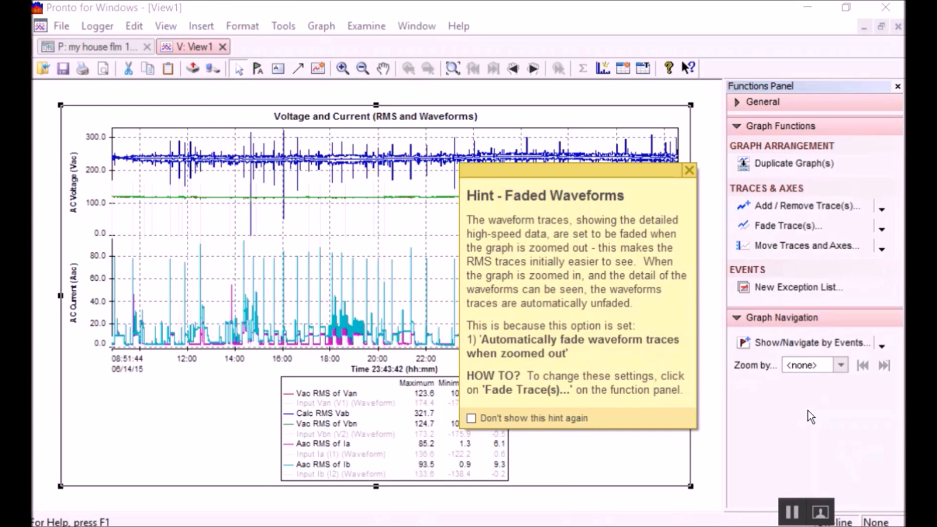
pyautogui.click(807, 411)
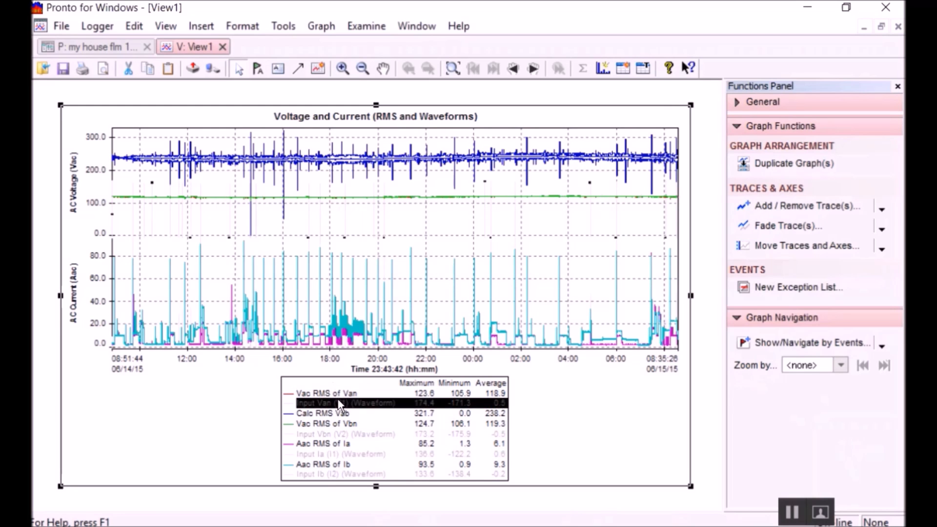
pyautogui.moveTo(342, 278)
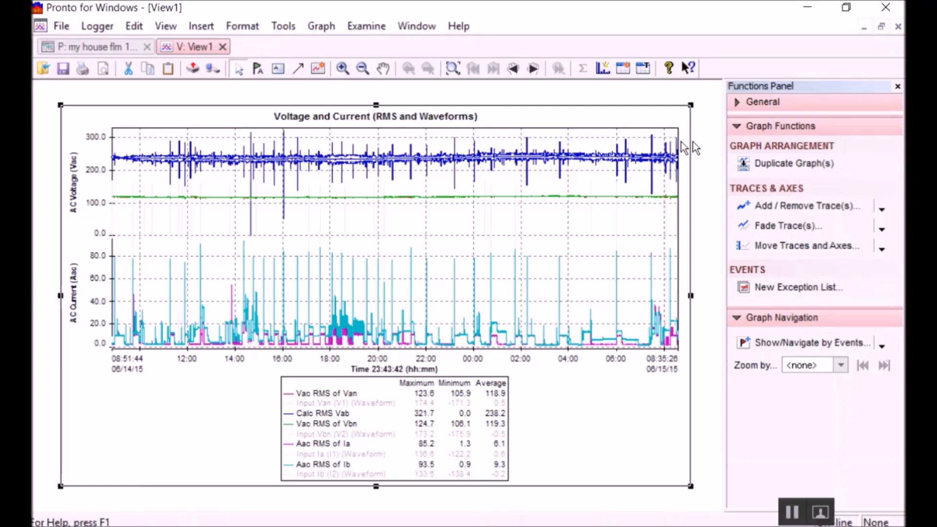
pyautogui.click(898, 27)
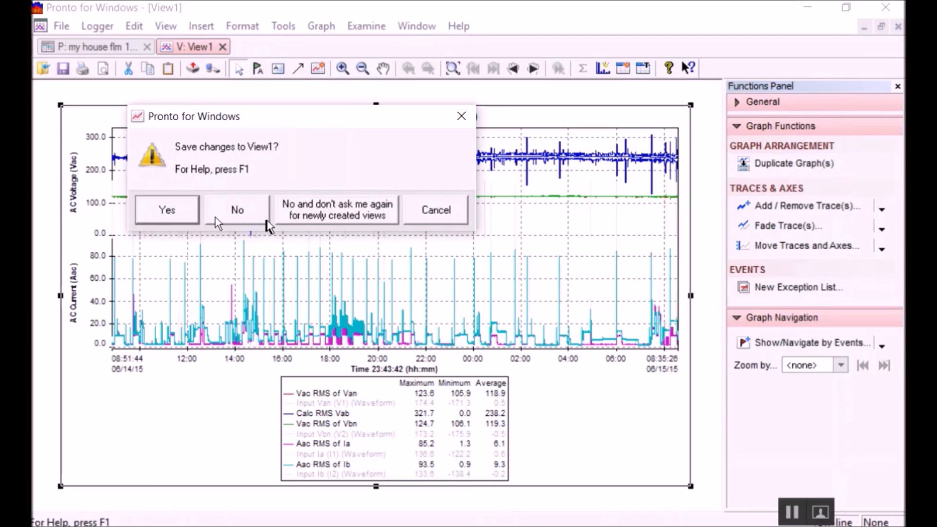
pyautogui.click(237, 215)
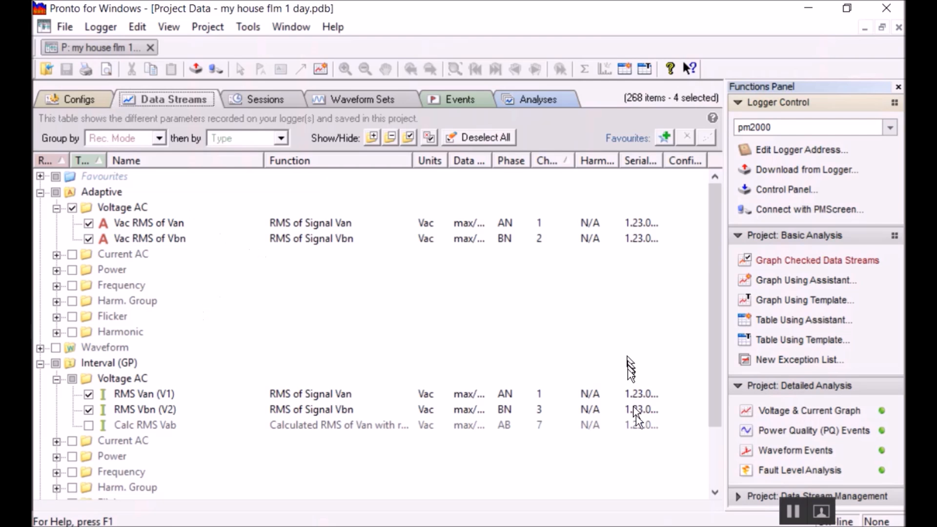
# Generate the Power Quality (PQ) Events graph, inspect its event markers' details, and open the Vbn transient near 19:50.
pyautogui.click(792, 431)
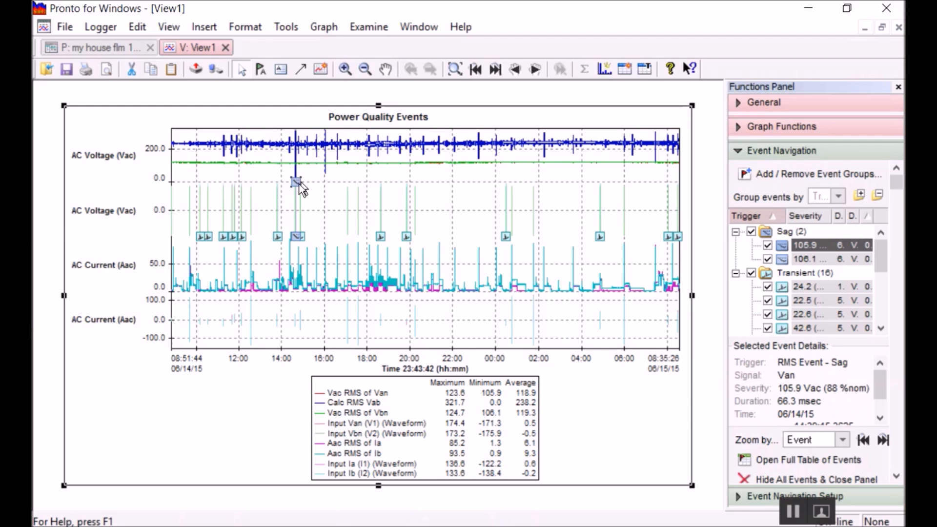
pyautogui.moveTo(299, 189)
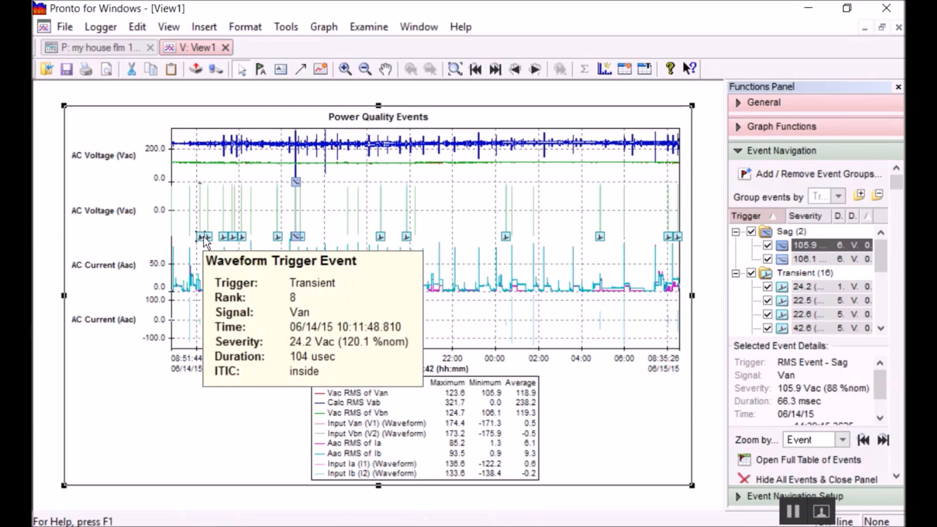
pyautogui.moveTo(210, 236)
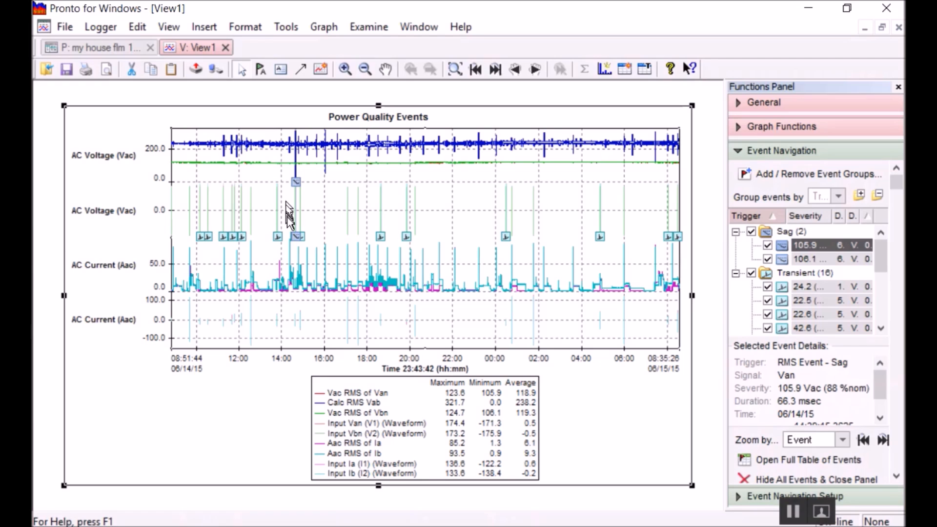
pyautogui.moveTo(295, 238)
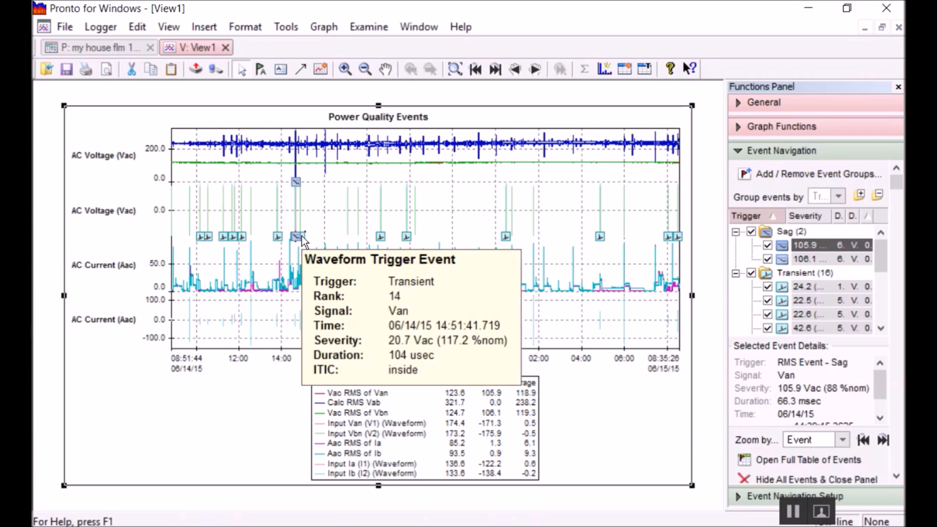
pyautogui.moveTo(382, 239)
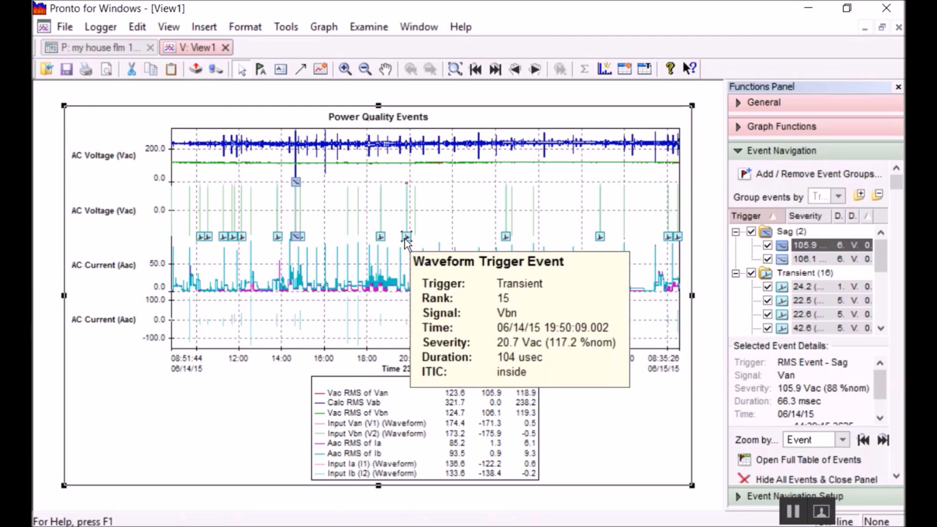
pyautogui.click(404, 239)
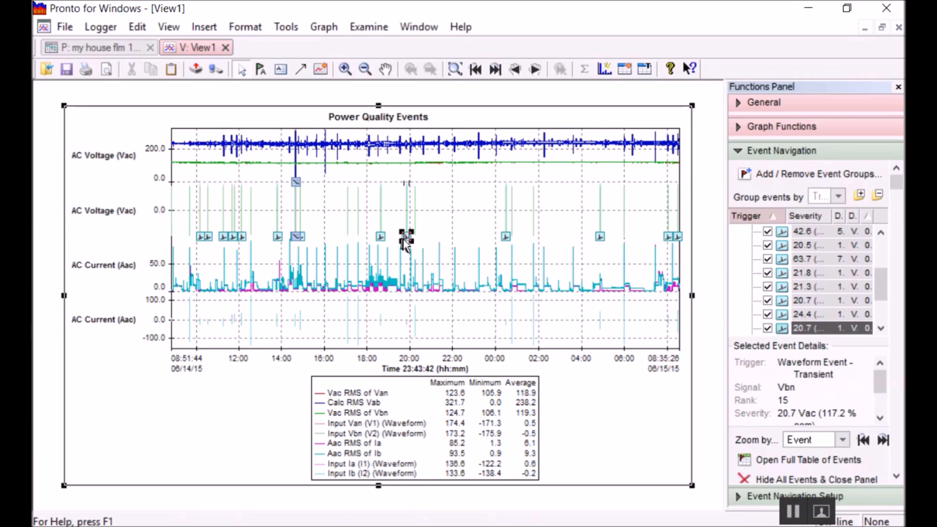
pyautogui.doubleClick(404, 238)
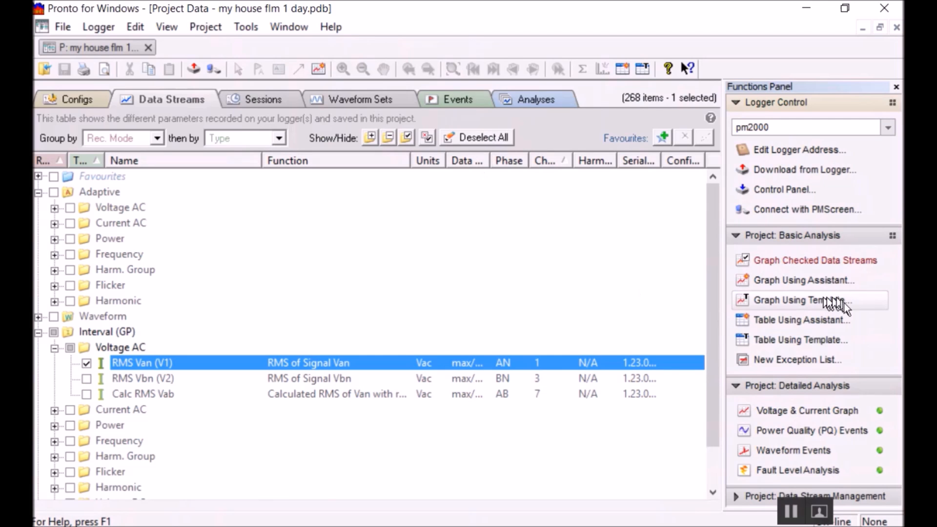
# Start a new table with the Table Assistant, without a title block, and clear all preselected base data streams.
pyautogui.click(824, 318)
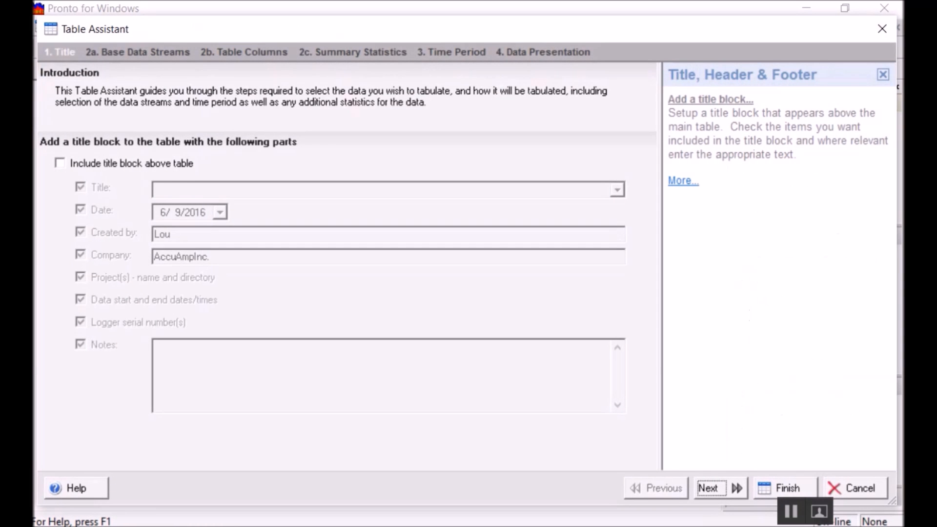
pyautogui.click(710, 487)
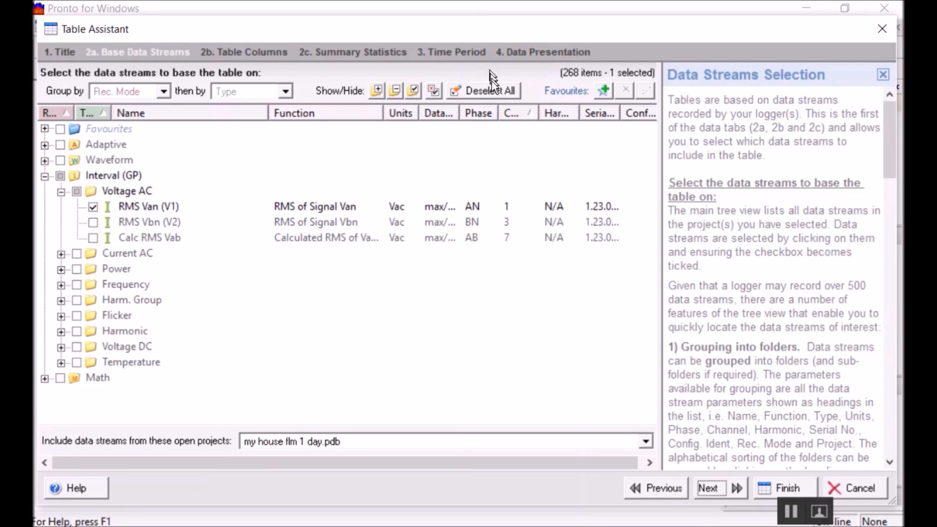
pyautogui.click(494, 94)
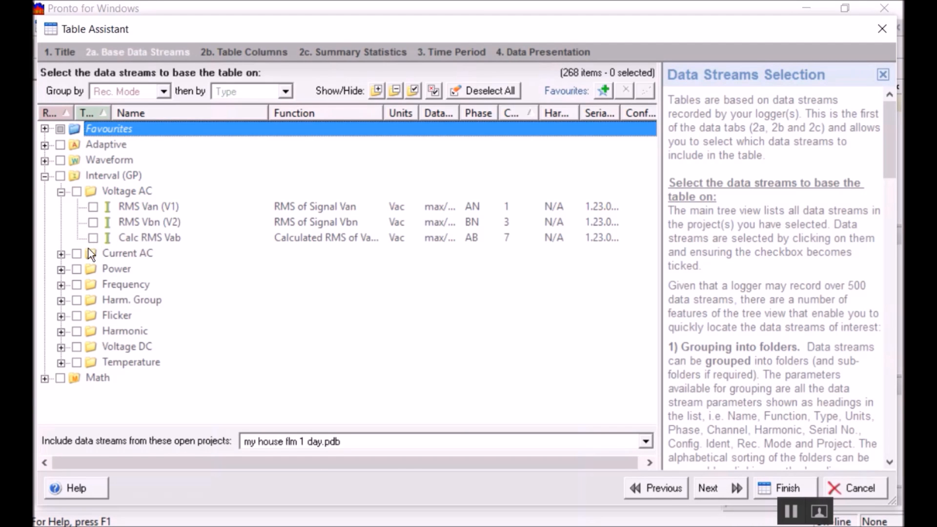
pyautogui.click(60, 272)
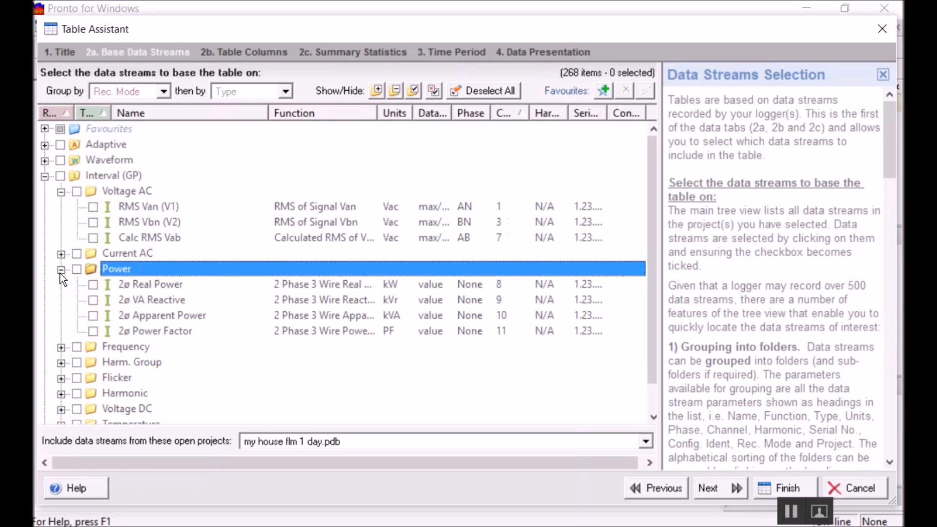
pyautogui.click(96, 285)
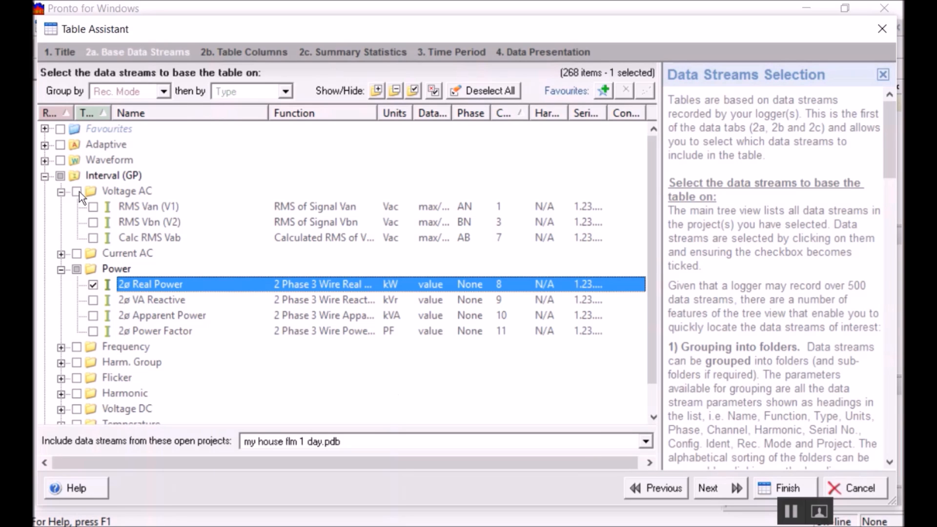
pyautogui.click(504, 87)
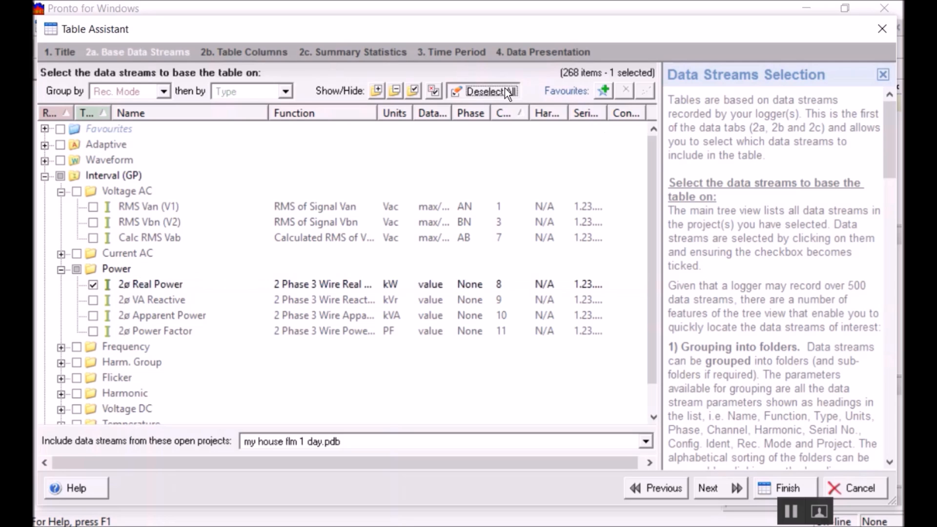
# Base the table on the adaptive power data stream kW 2ø 3 wire and continue to the table columns.
pyautogui.click(44, 145)
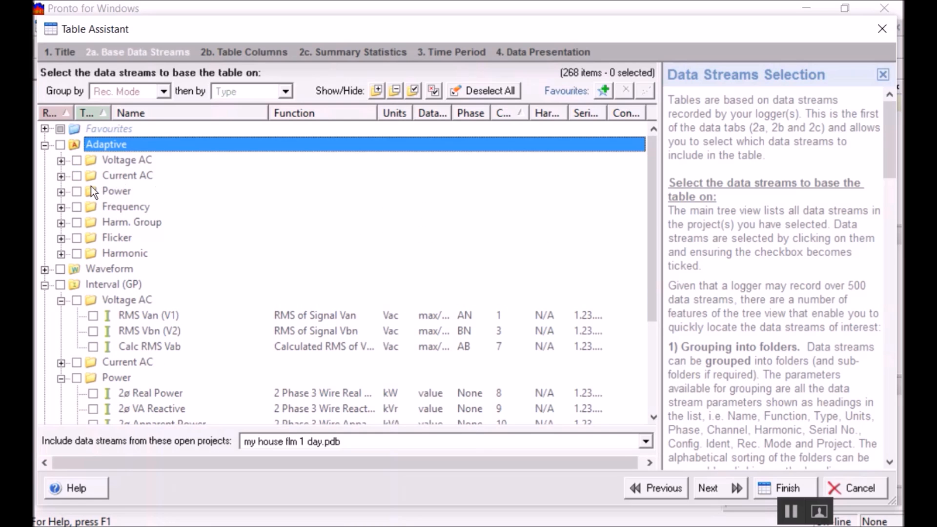
pyautogui.click(61, 191)
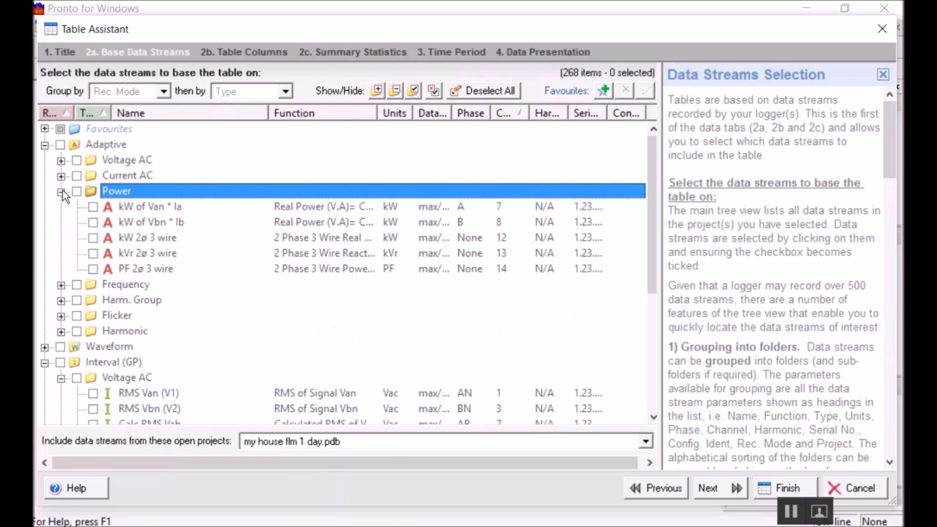
pyautogui.click(93, 238)
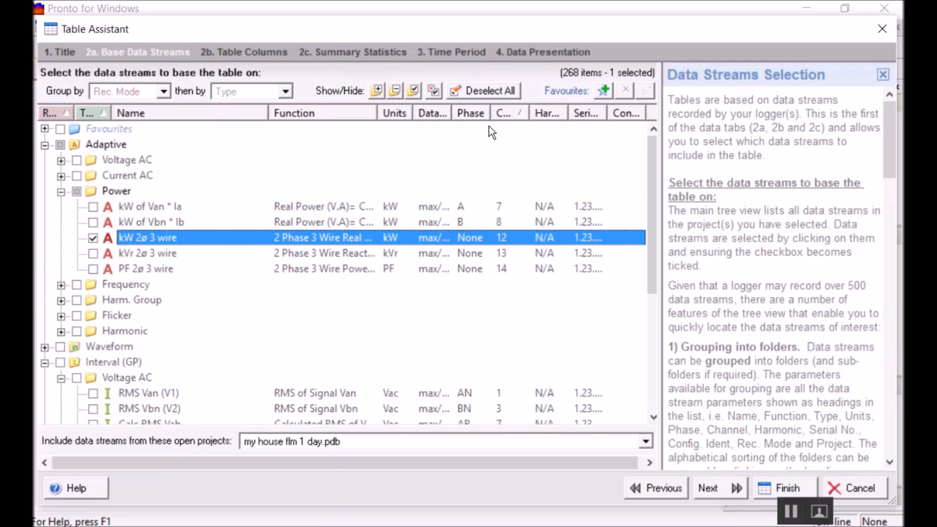
pyautogui.click(723, 487)
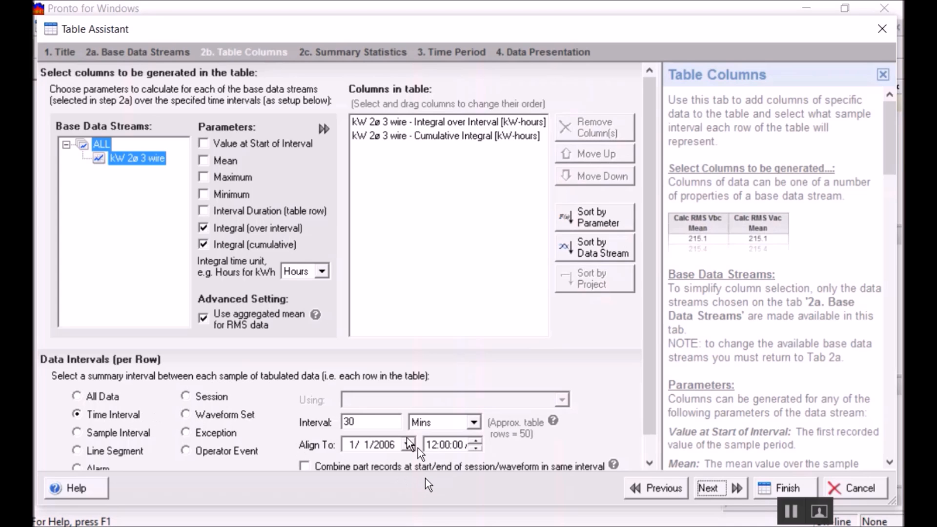
# Set the table's row interval to 15 minutes, include mean, maximum and minimum summary statistics, and generate the table.
pyautogui.moveTo(380, 421); pyautogui.dragTo(344, 422)
pyautogui.write('15')
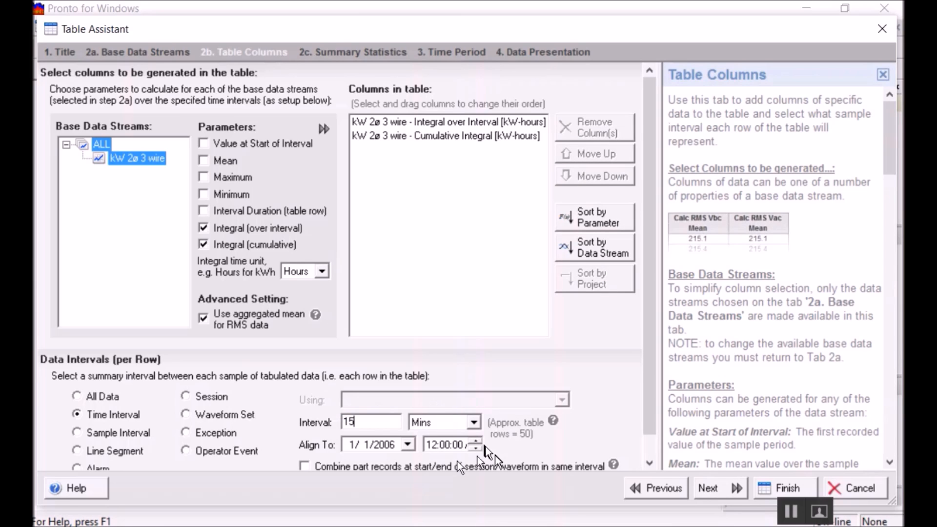
pyautogui.click(736, 486)
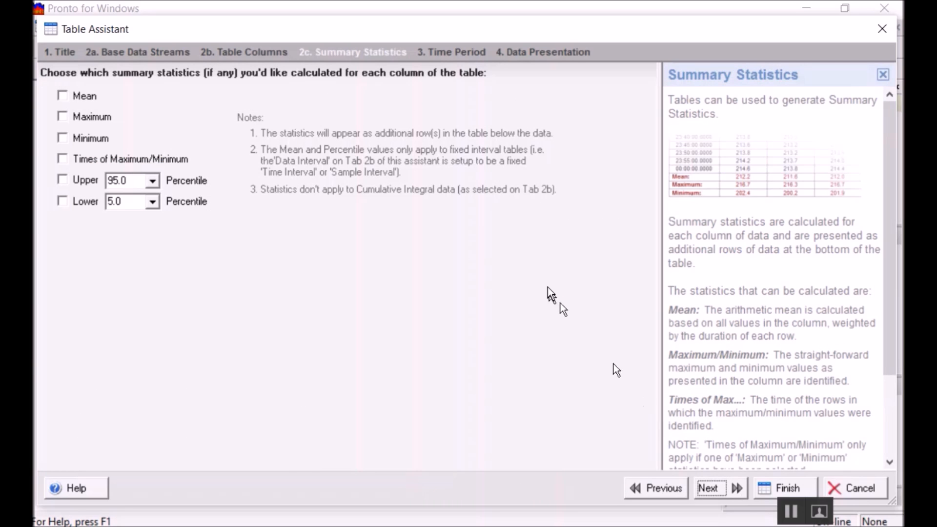
pyautogui.click(68, 95)
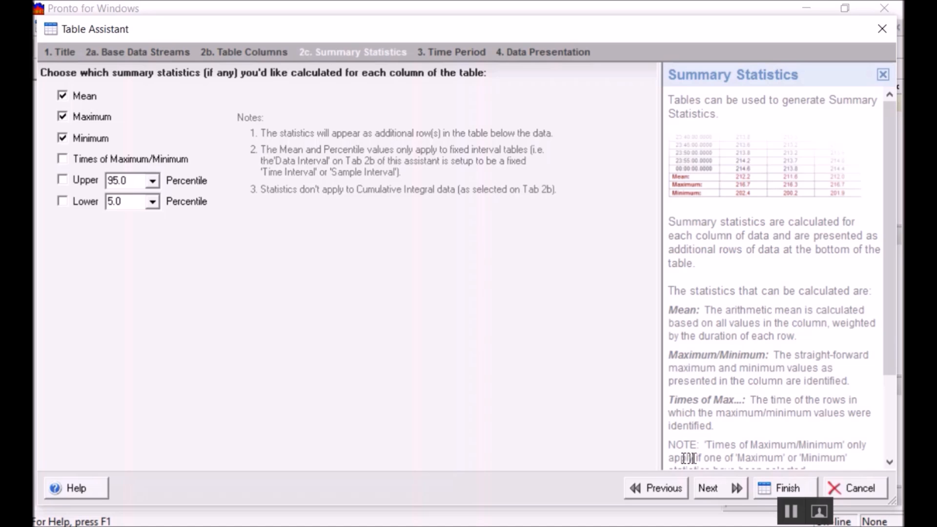
pyautogui.click(782, 484)
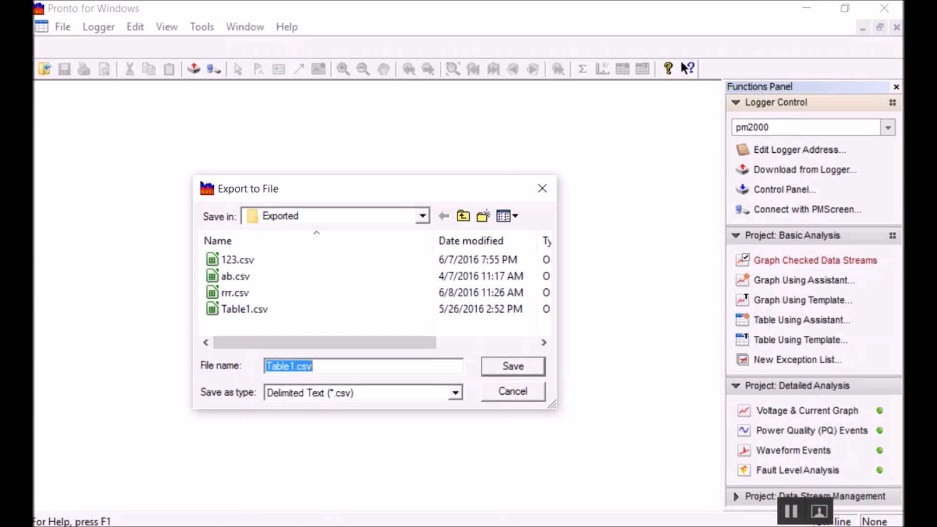
# Export the table as Table1.csv to the Exported folder, overwriting the existing file, and close the folder window.
pyautogui.click(521, 367)
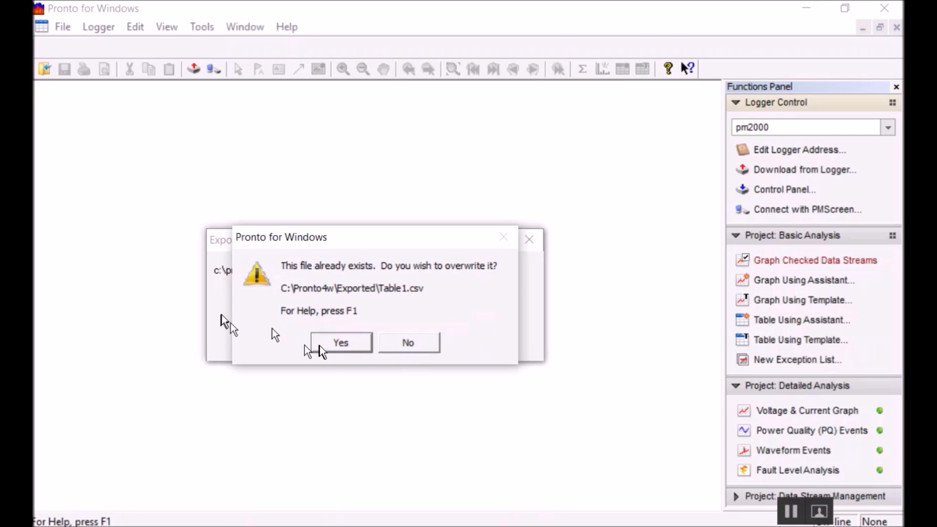
pyautogui.click(358, 344)
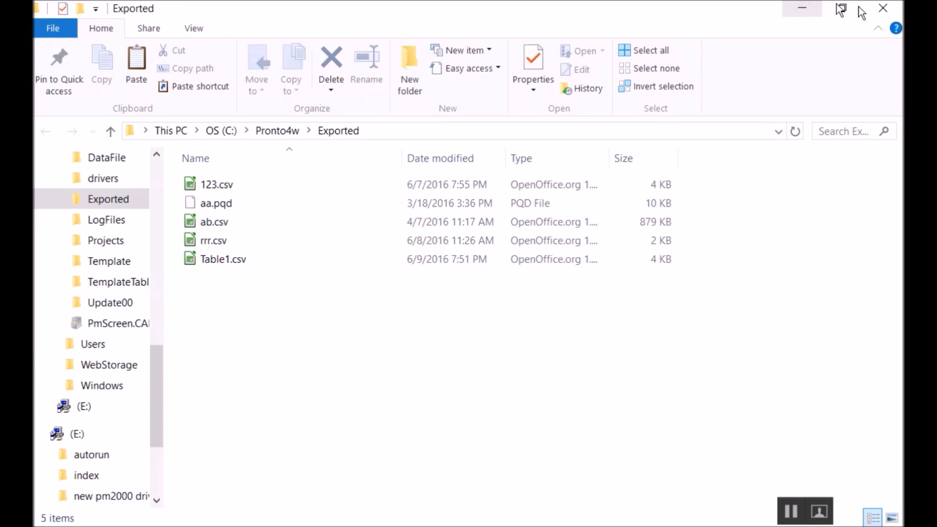
pyautogui.click(874, 7)
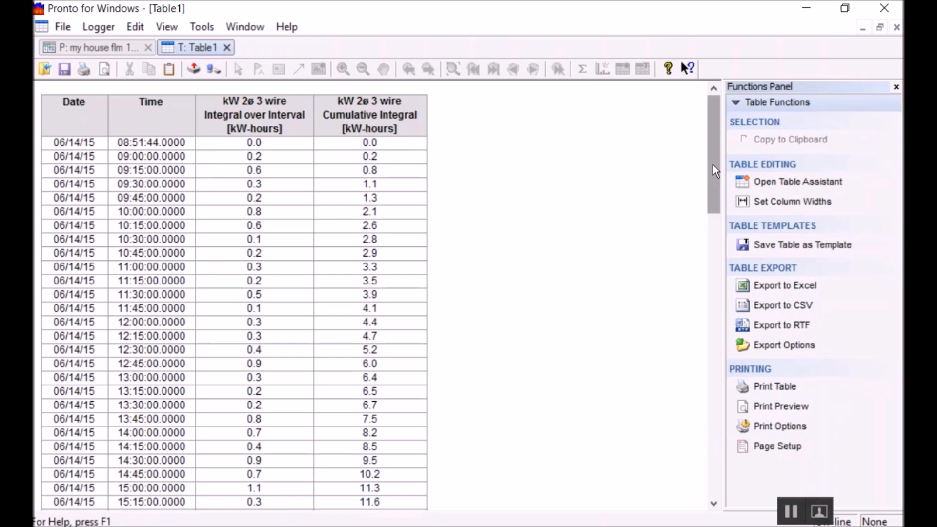
# Review the table's interval and cumulative kW-hours down to the summary statistics, and close it without saving.
pyautogui.moveTo(713, 165); pyautogui.dragTo(698, 488)
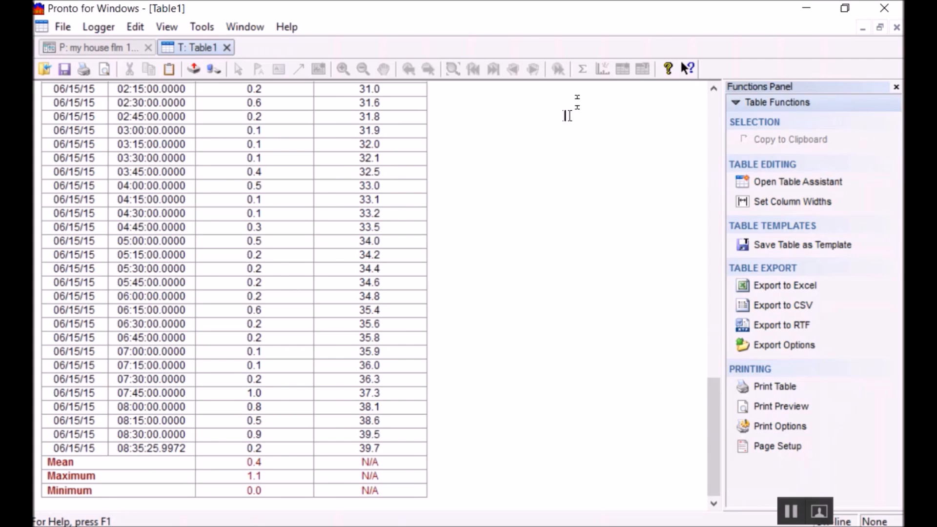
pyautogui.click(897, 28)
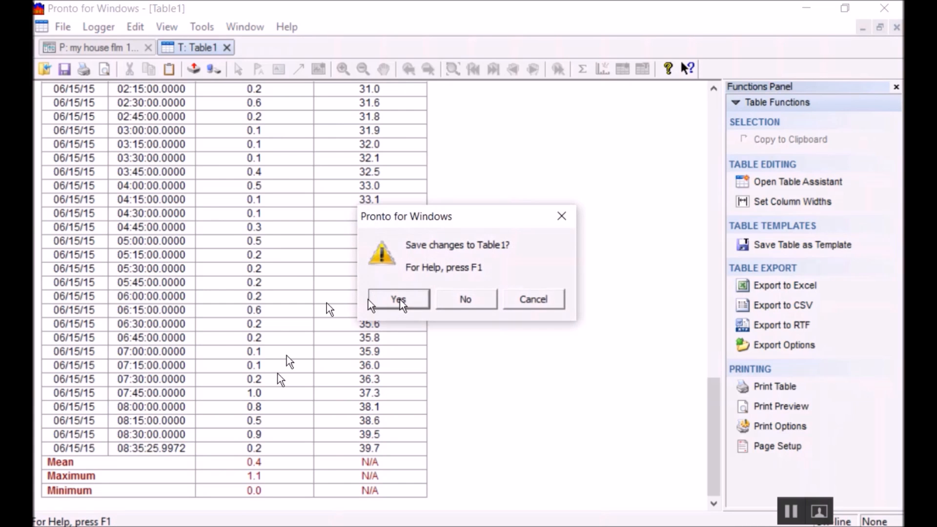
pyautogui.click(450, 308)
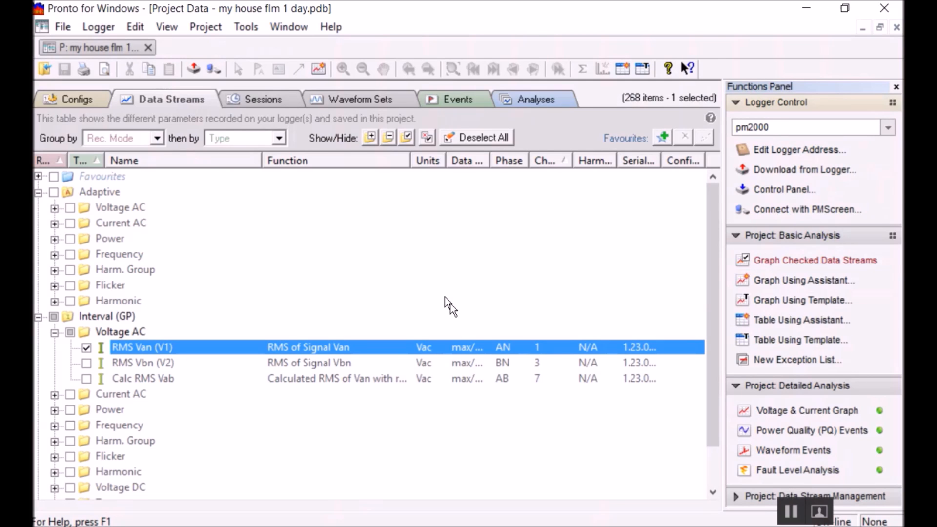
# Clear the project's checked data streams and start a new exception list testing both adaptive Voltage AC streams.
pyautogui.click(469, 138)
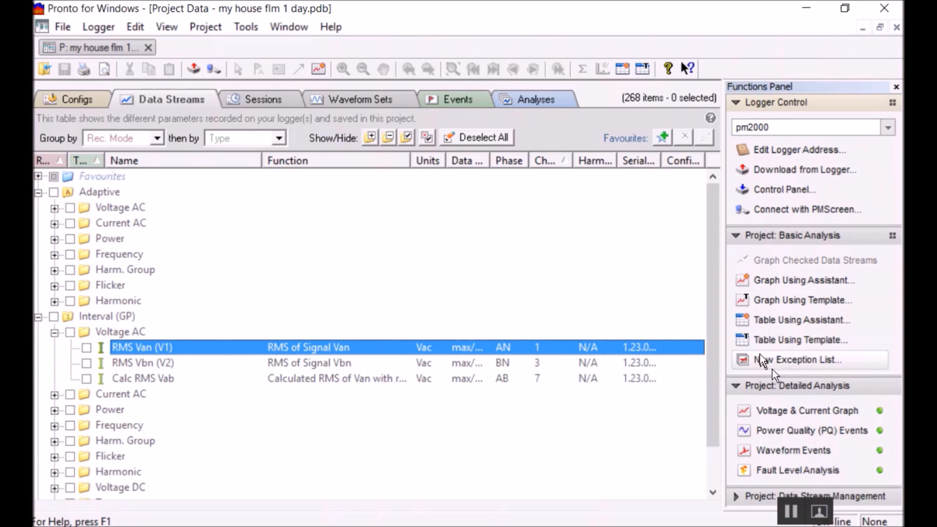
pyautogui.moveTo(763, 361)
pyautogui.click(763, 361)
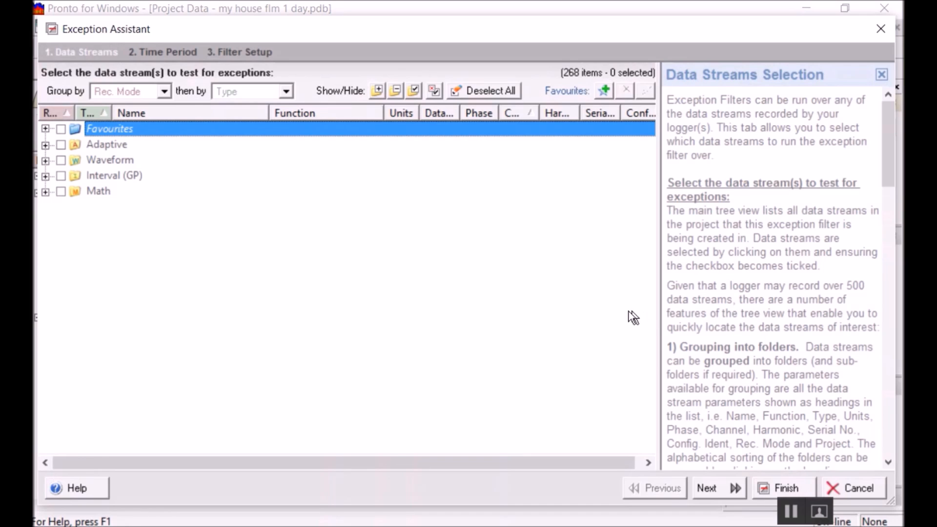
pyautogui.click(49, 145)
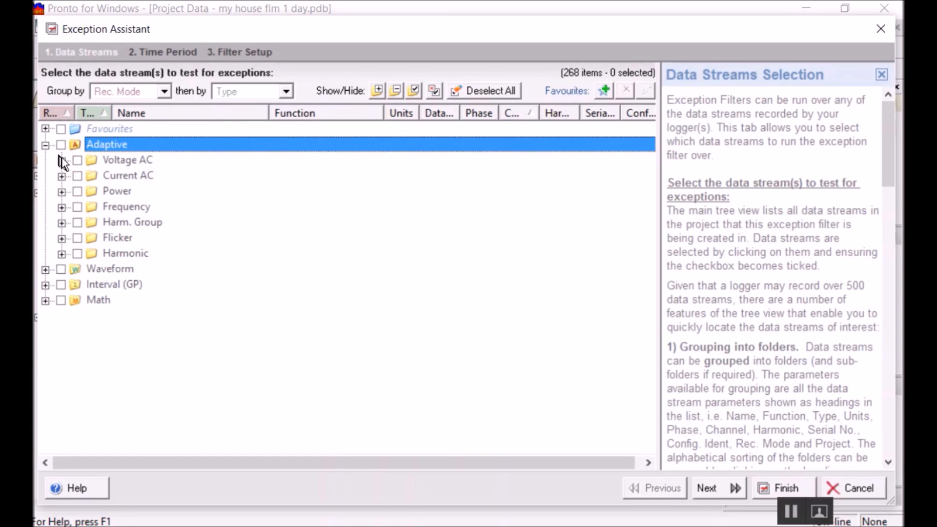
pyautogui.click(63, 161)
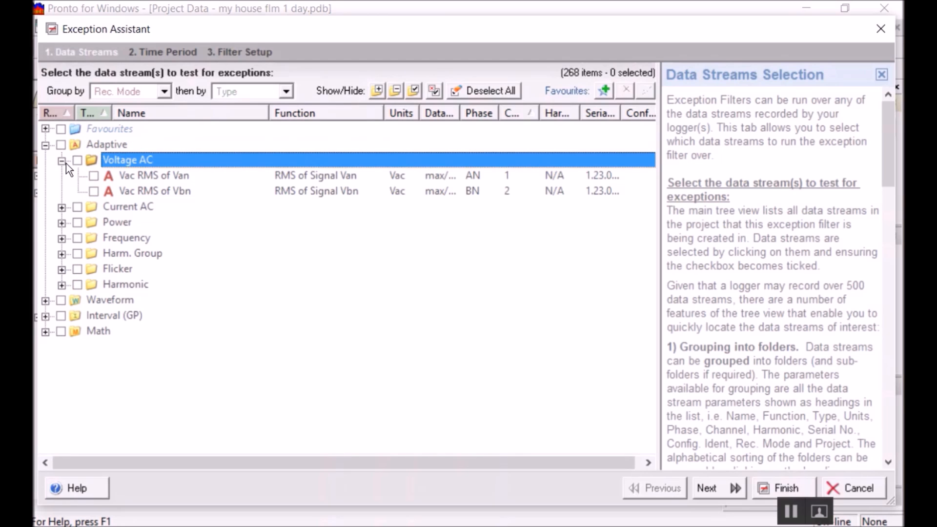
pyautogui.click(77, 161)
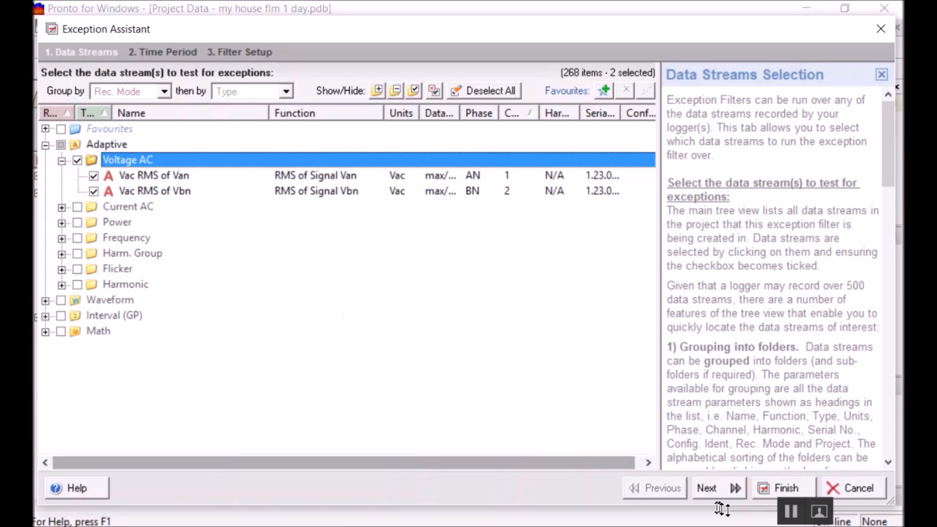
pyautogui.click(722, 488)
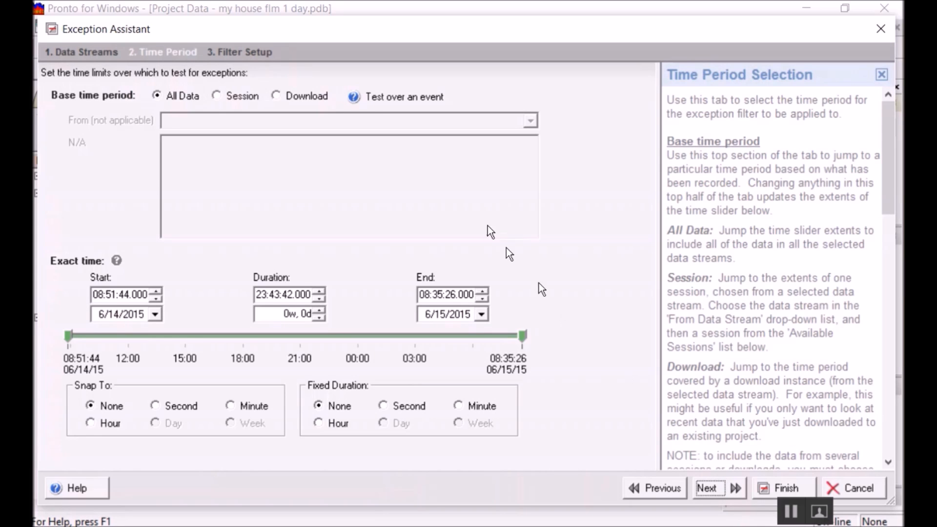
# Base the test period on the session and run the exception test on both voltage streams for values outside 114 to 126 Vac.
pyautogui.click(225, 98)
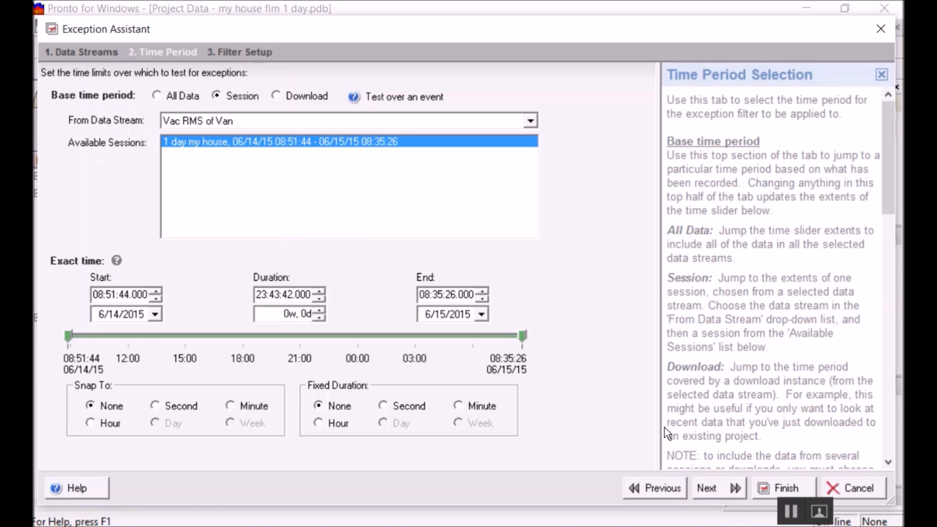
pyautogui.click(713, 488)
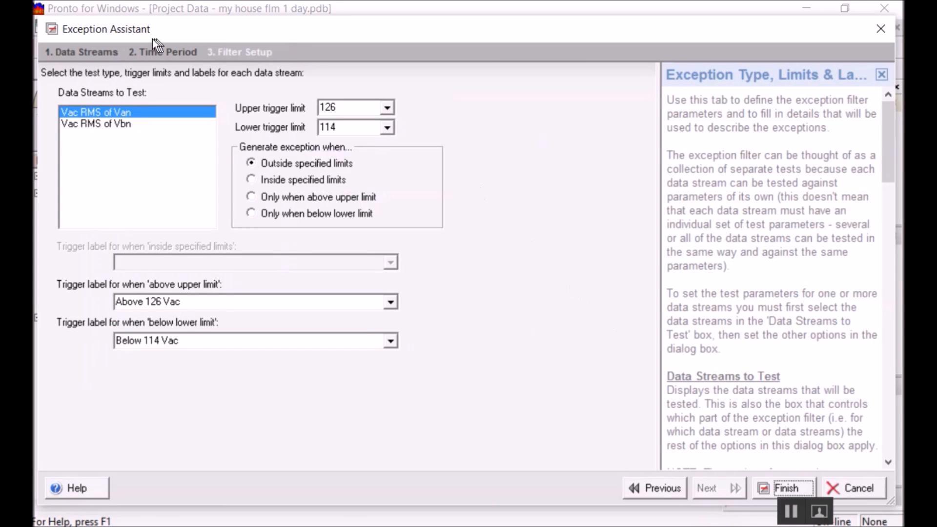
pyautogui.click(80, 124)
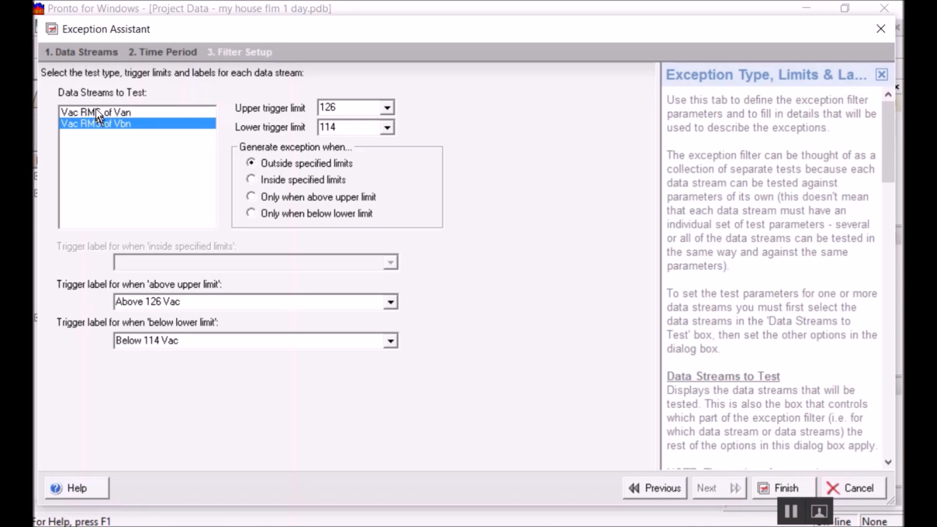
pyautogui.keyDown('ctrl'); pyautogui.click(95, 112); pyautogui.keyUp('ctrl')
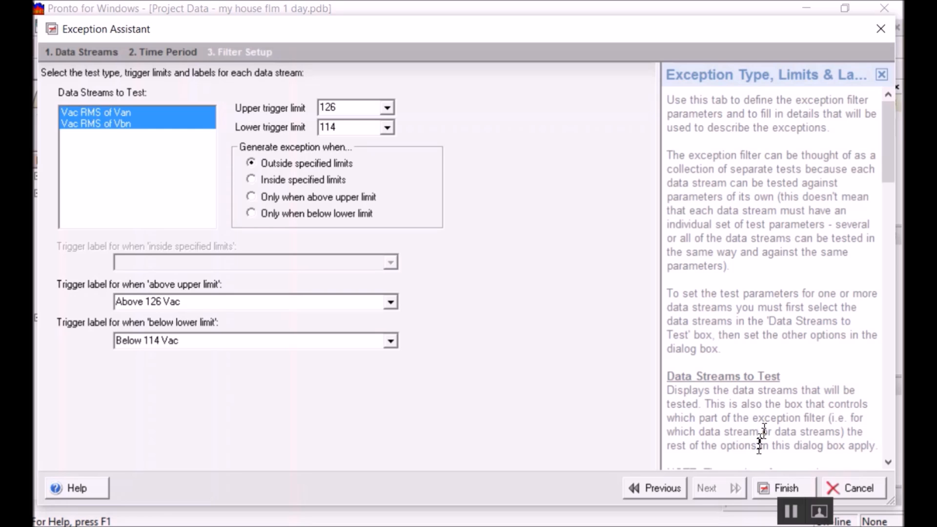
pyautogui.click(782, 486)
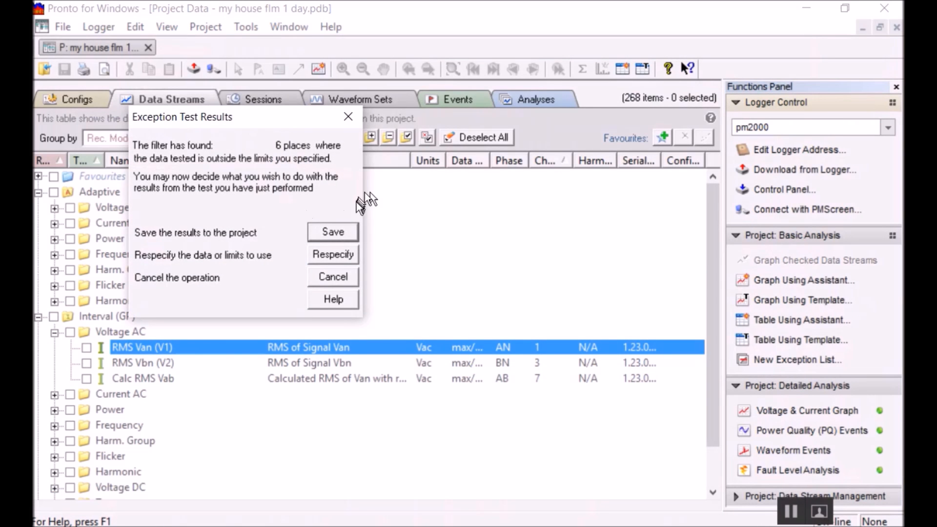
# Save the exception test results to the project as a list named "Out of spec1".
pyautogui.click(333, 232)
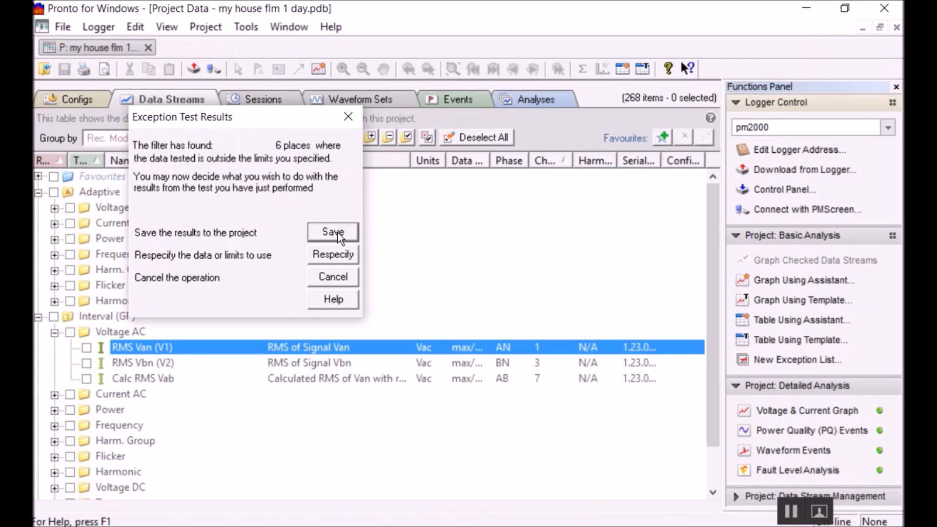
pyautogui.write('Out of spec')
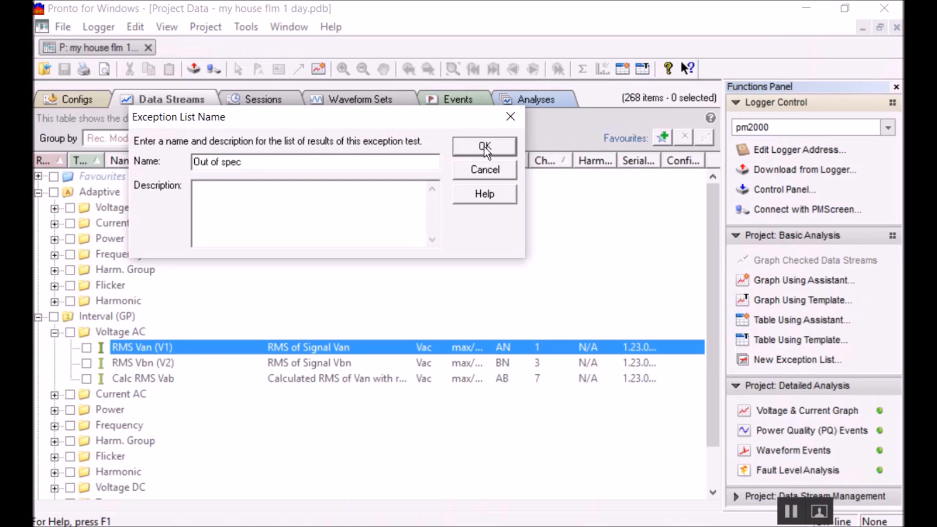
pyautogui.write('1')
pyautogui.click(469, 150)
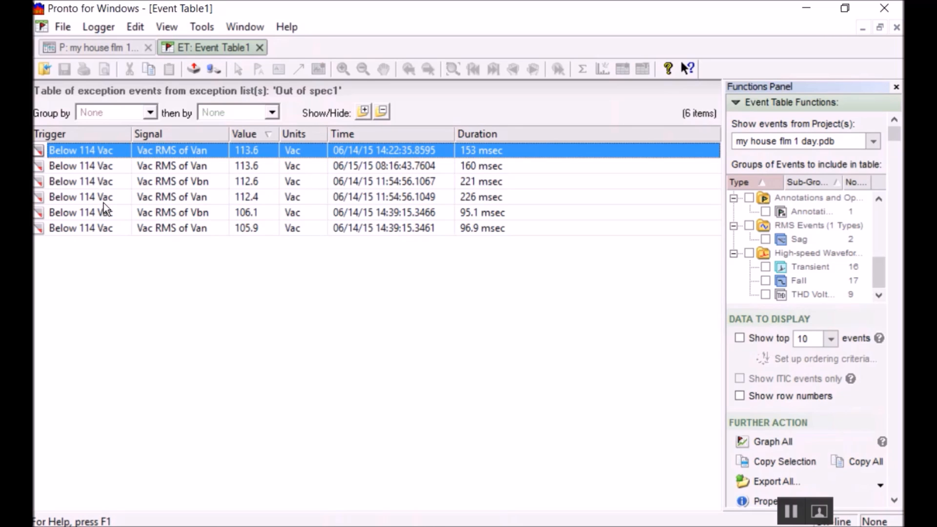
# Inspect the exception events' details and graph the Vac RMS of Van event from 06/14/15 14:22:35.8595.
pyautogui.click(173, 177)
pyautogui.moveTo(174, 178)
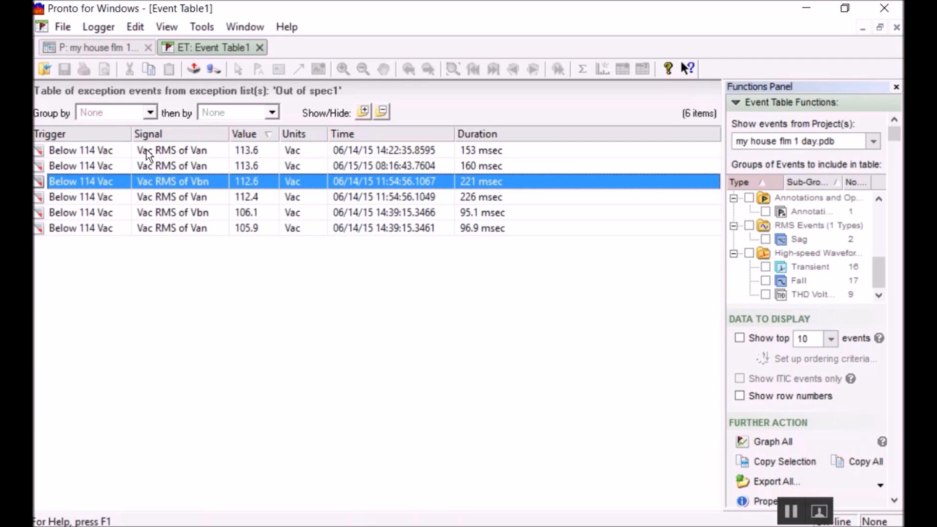
pyautogui.moveTo(148, 155)
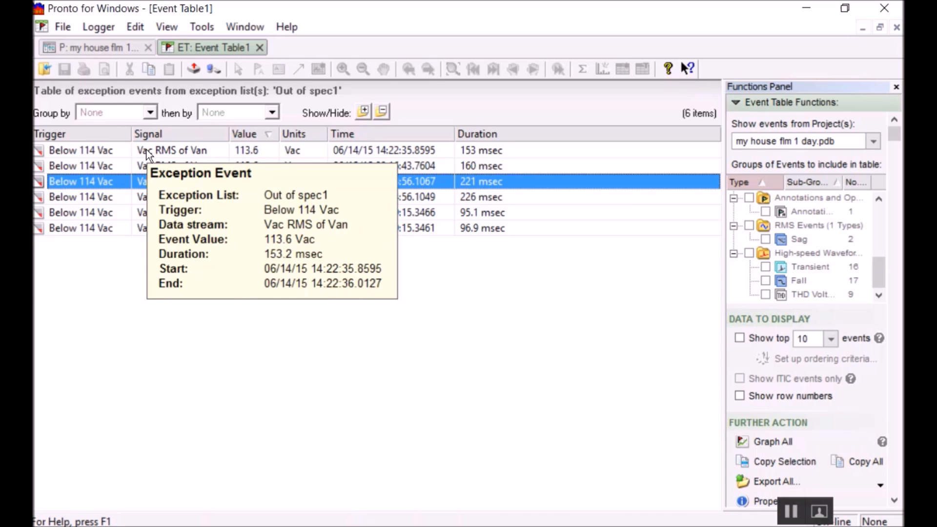
pyautogui.doubleClick(145, 150)
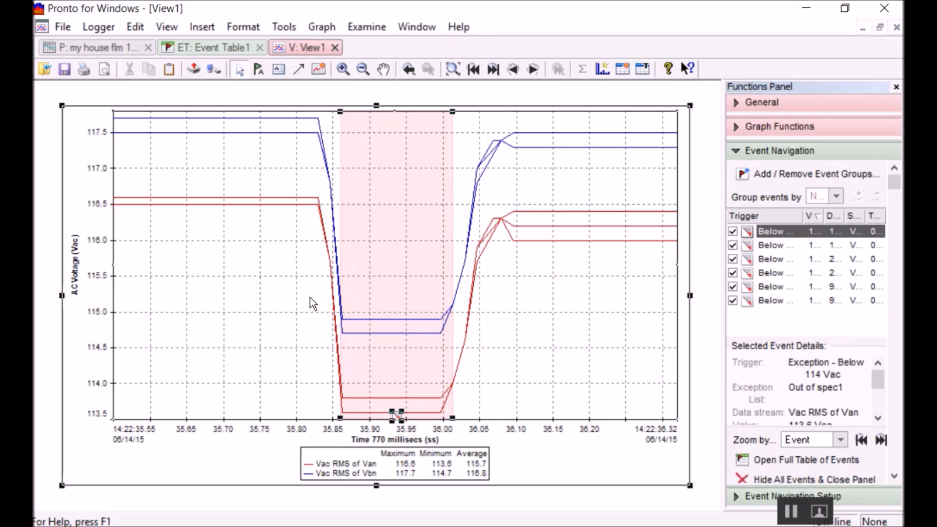
# Add the adaptive Current AC traces to the voltage event graph.
pyautogui.rightClick(311, 298)
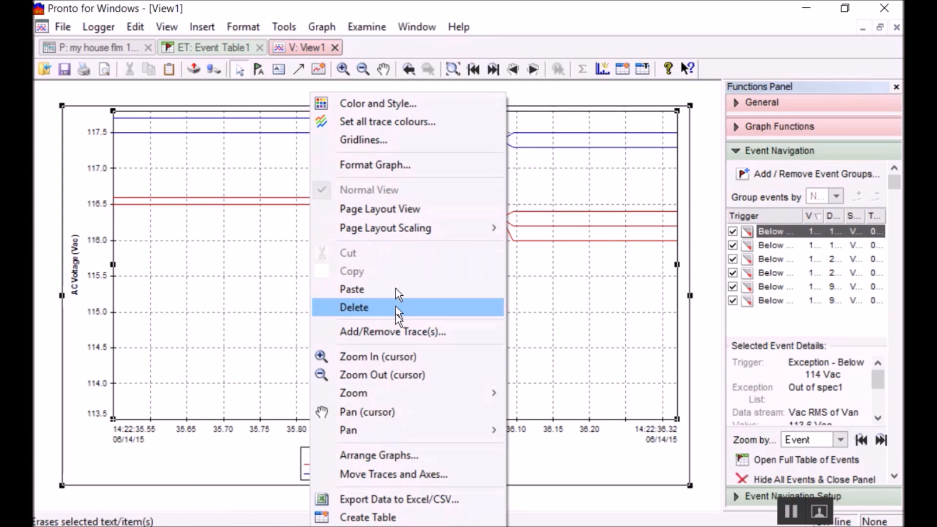
pyautogui.click(400, 332)
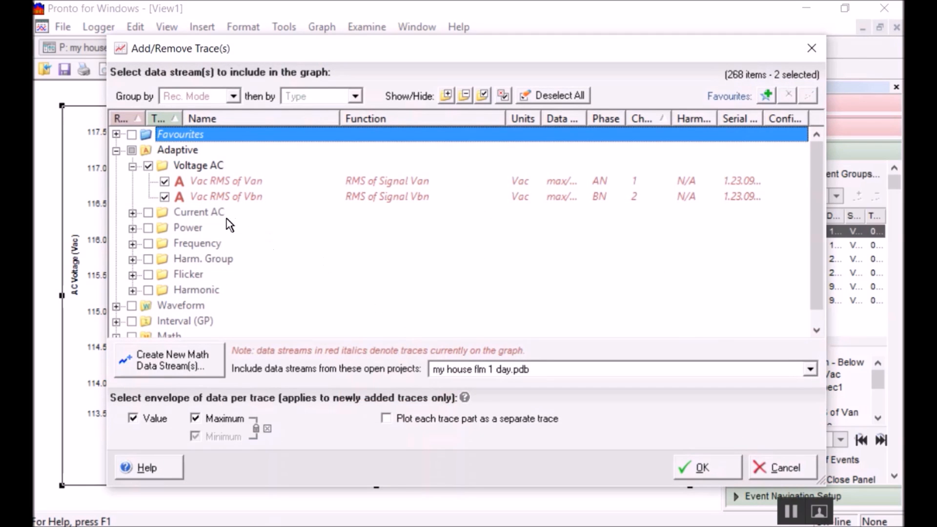
pyautogui.click(148, 212)
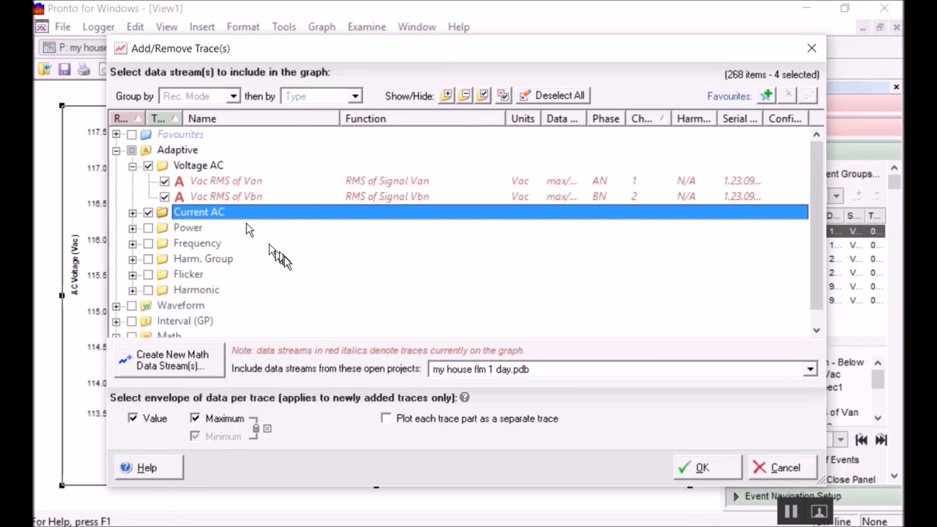
pyautogui.click(700, 468)
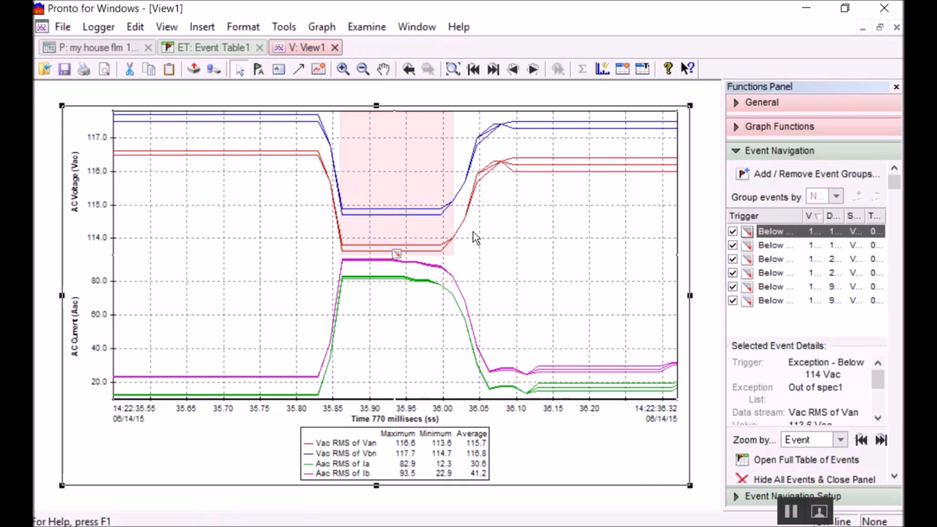
# Step through the exception events on the graph to the 06/14/15 14:39:15 event, comparing how voltage and current change during each.
pyautogui.click(493, 71)
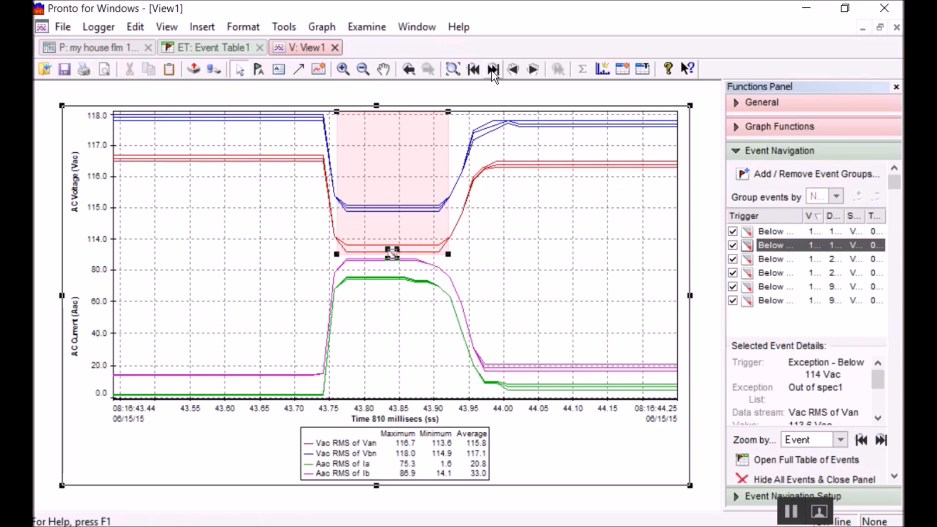
pyautogui.click(494, 71)
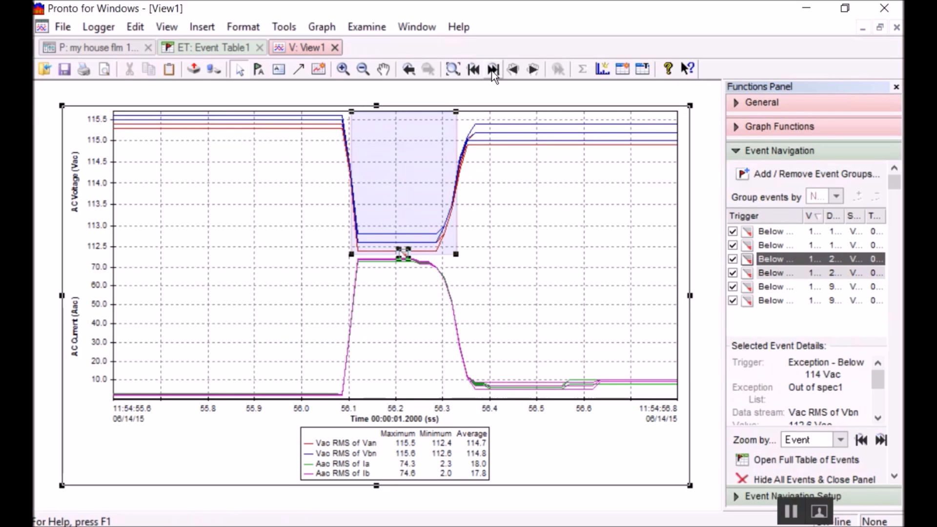
pyautogui.click(493, 71)
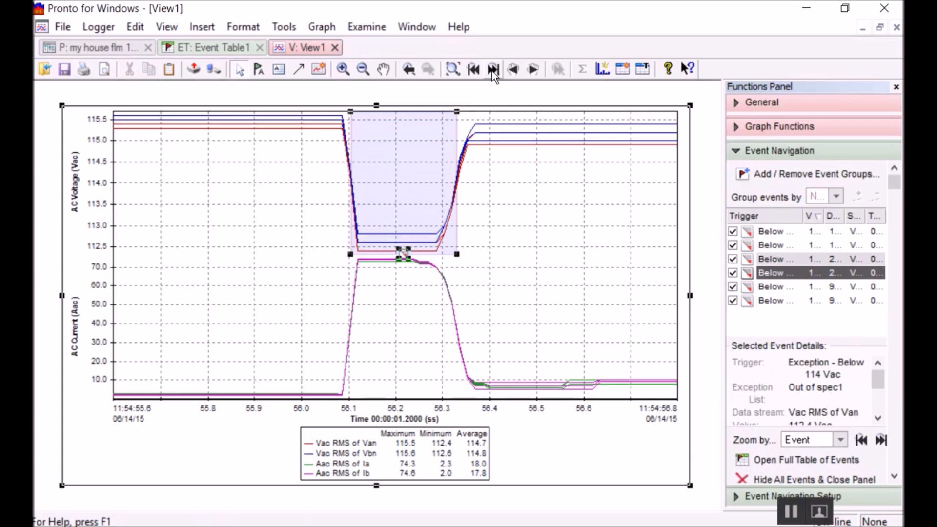
pyautogui.click(493, 71)
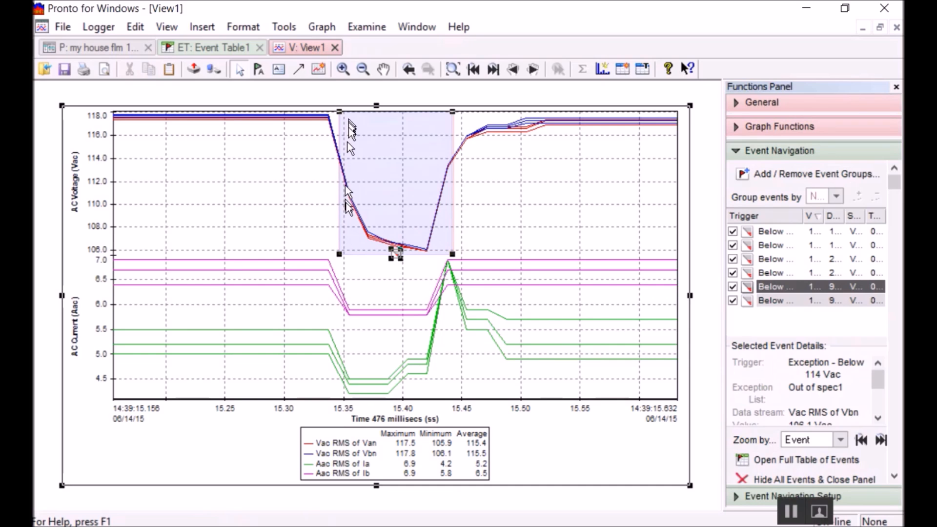
pyautogui.click(332, 268)
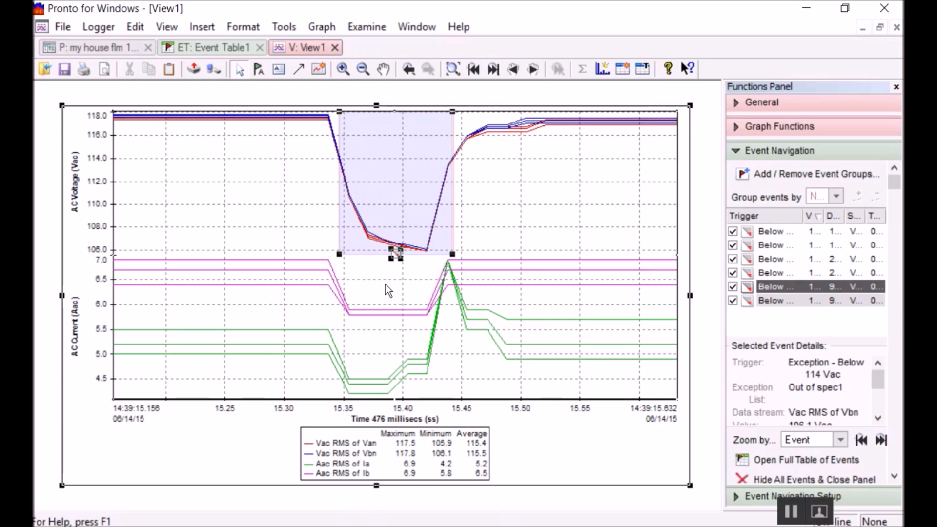
pyautogui.click(445, 279)
# Close the voltage event graph without saving it and close the exception event table.
pyautogui.click(896, 28)
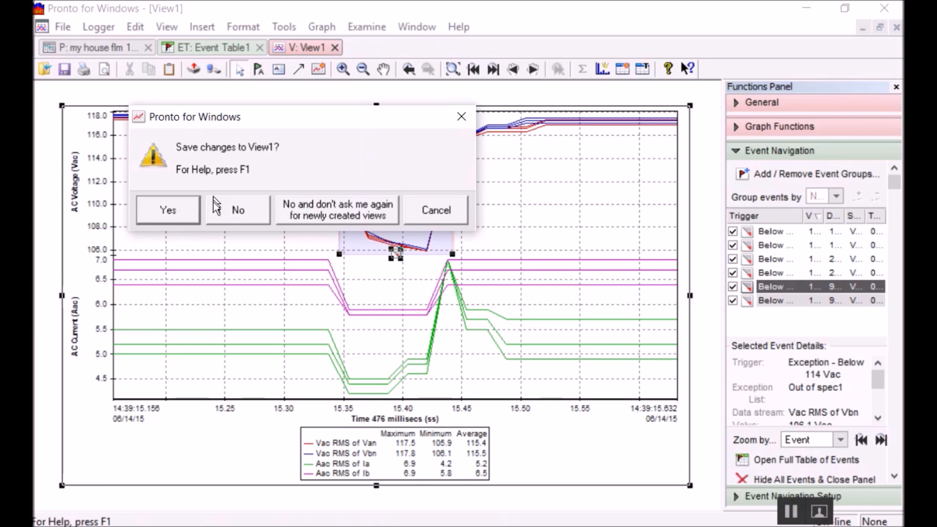
pyautogui.click(227, 215)
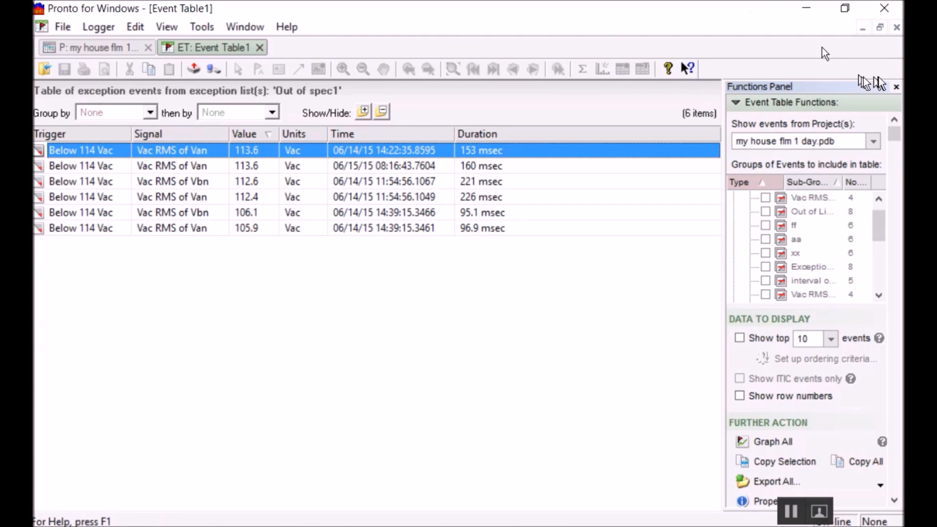
pyautogui.click(897, 29)
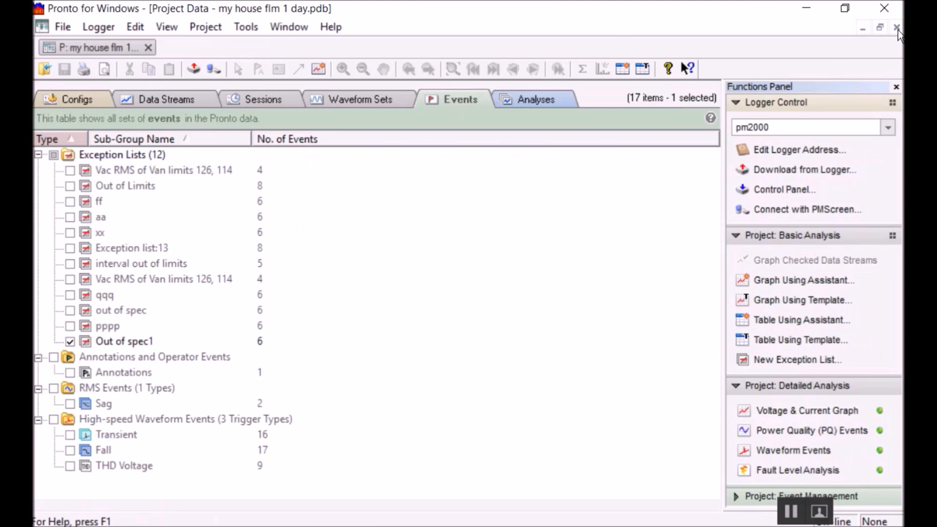
# Graph the Van transient waveform set that starts at 06/14/15 10:11:48.7578 and dismiss the hint about events with no duration.
pyautogui.click(392, 99)
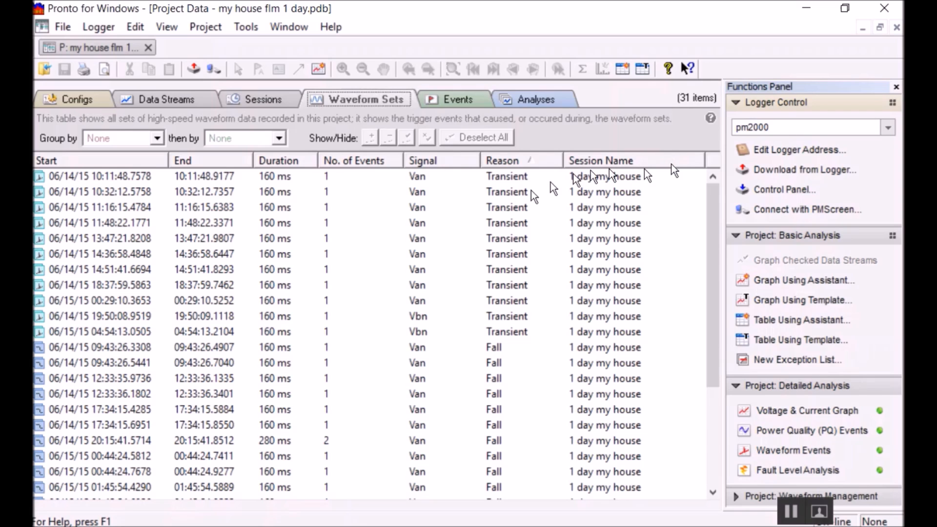
pyautogui.moveTo(512, 233)
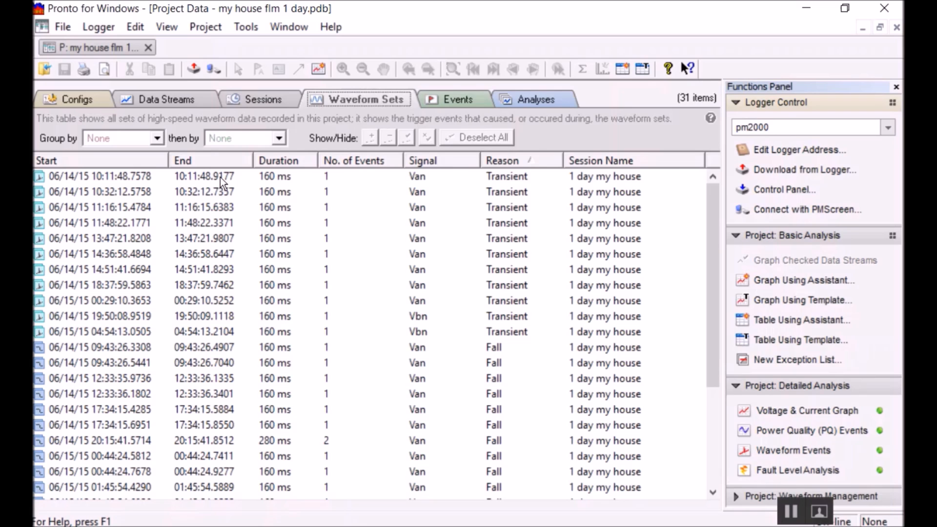
pyautogui.moveTo(221, 177)
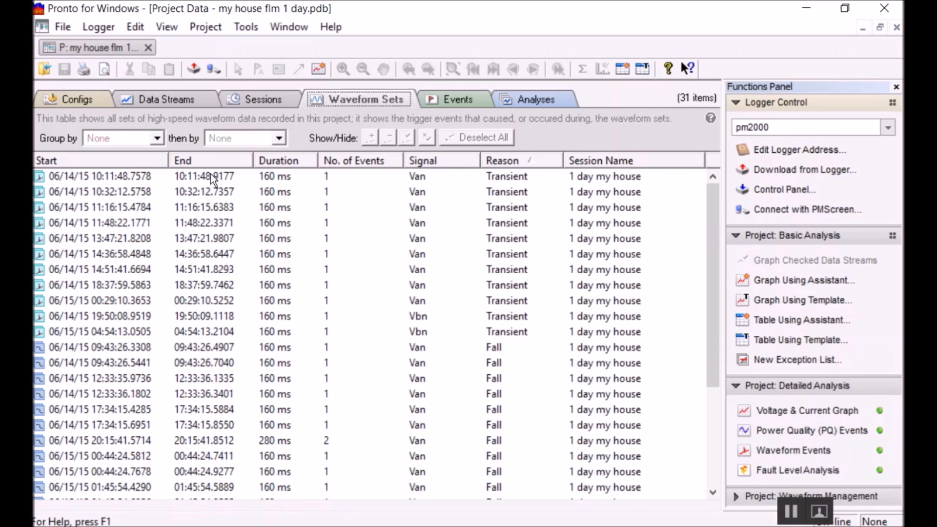
pyautogui.doubleClick(283, 175)
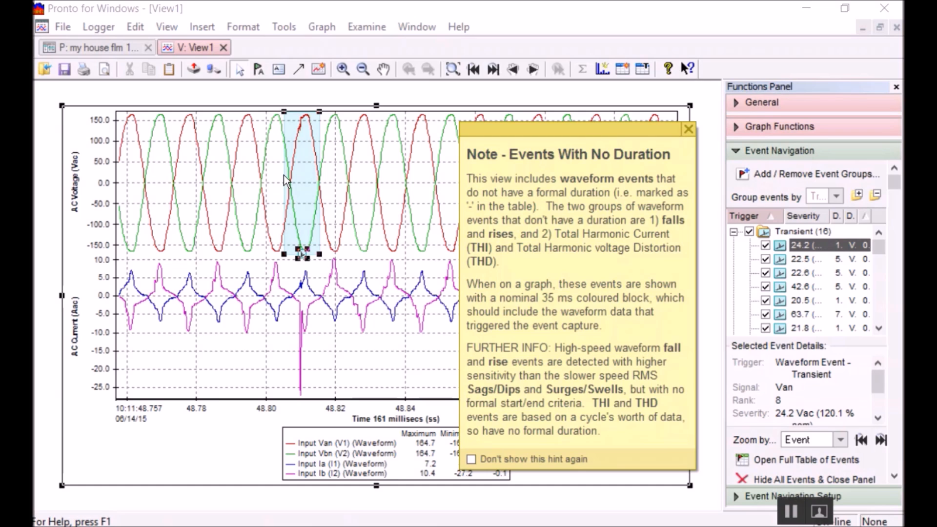
pyautogui.click(688, 129)
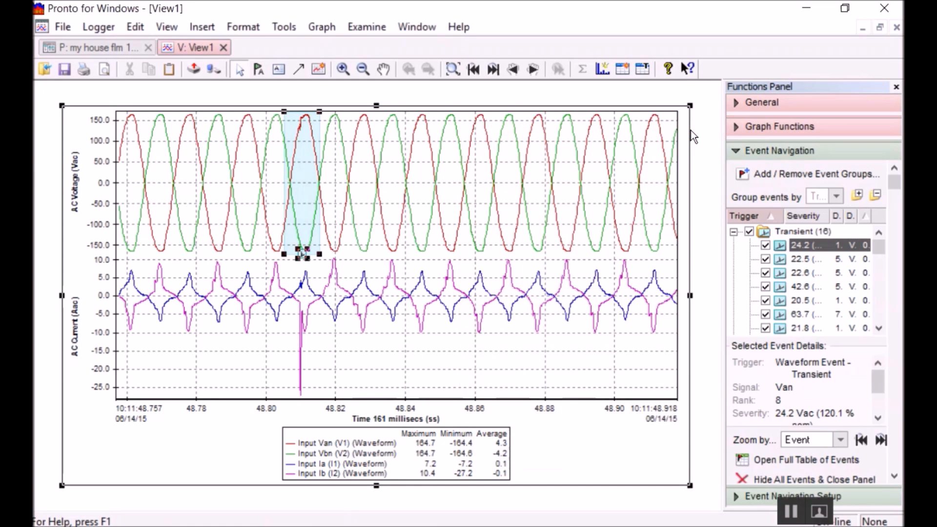
# Step forward through the transient events to the Van transient at 06/14/15 11:48:22, examining each waveform.
pyautogui.click(492, 69)
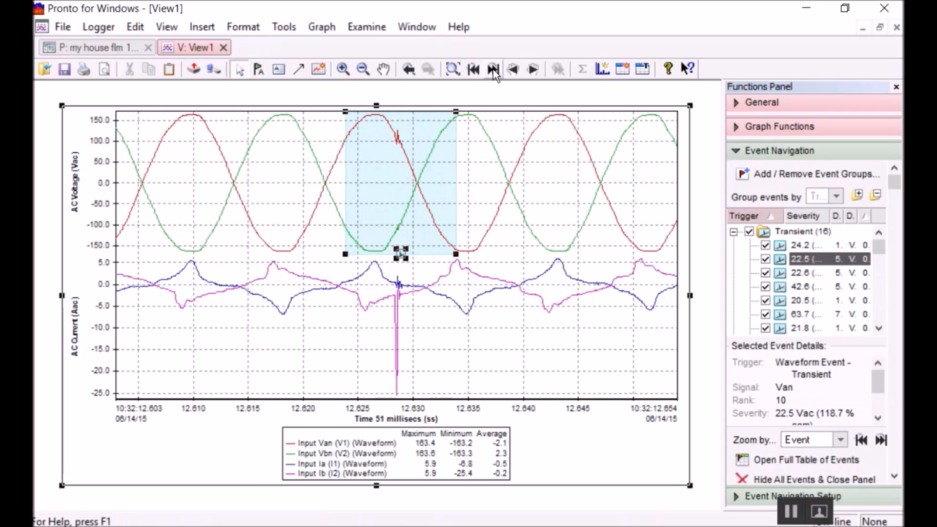
pyautogui.click(492, 69)
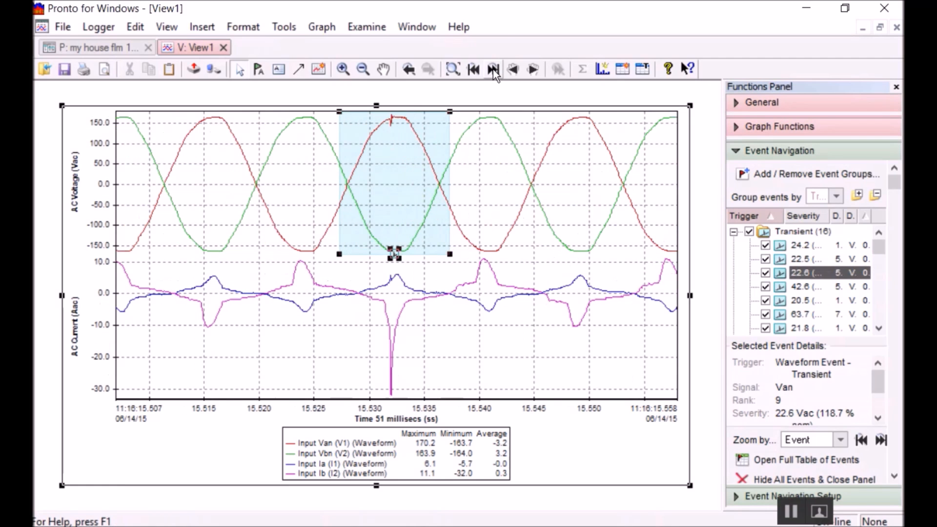
pyautogui.click(492, 69)
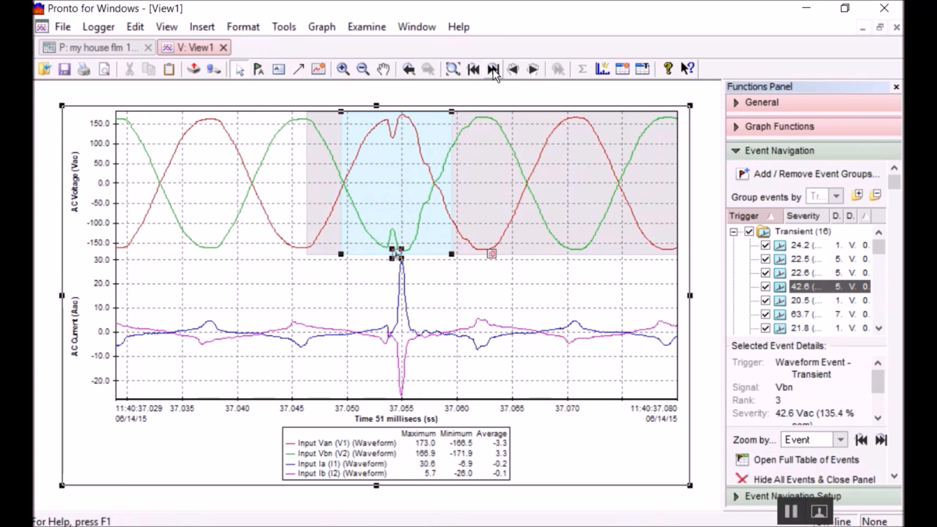
pyautogui.click(493, 69)
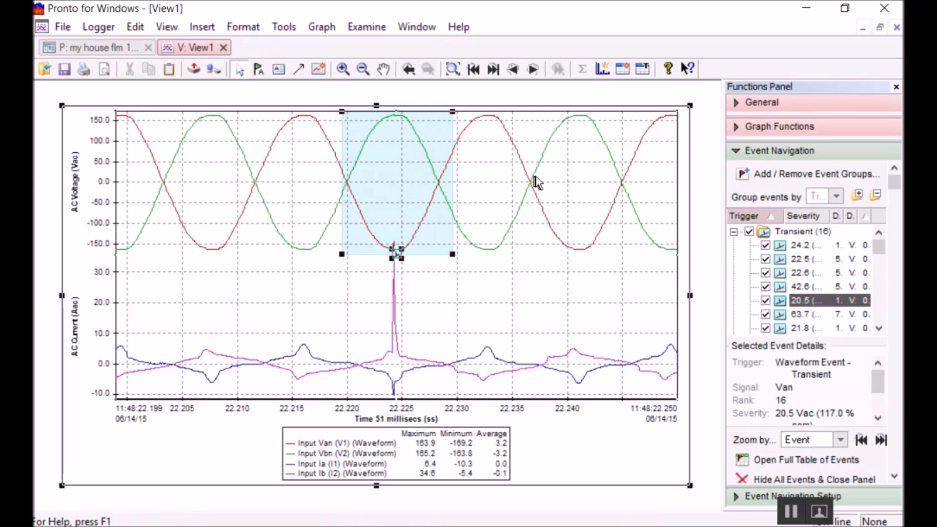
# Insert the maximum, minimum and mean statistics of the Input Van (V1) trace on the graph and move the mean label left of the transient.
pyautogui.click(535, 195)
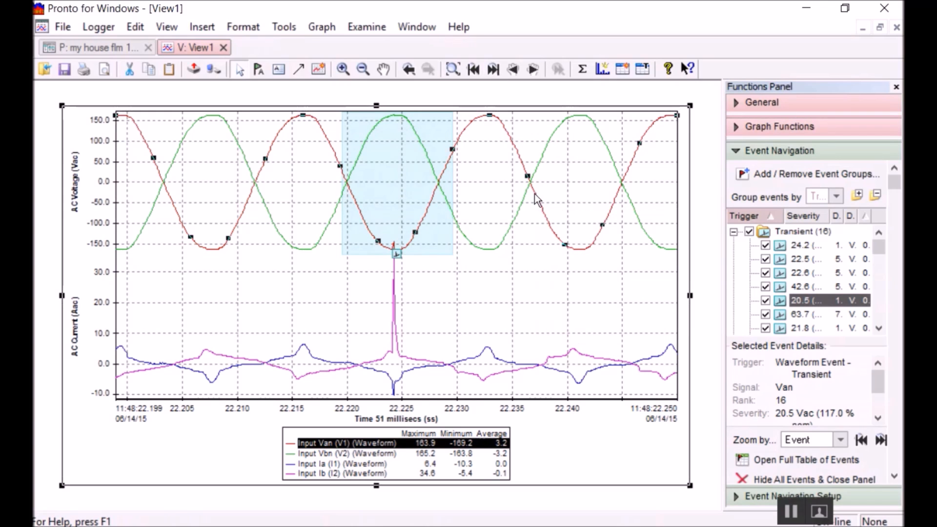
pyautogui.click(582, 69)
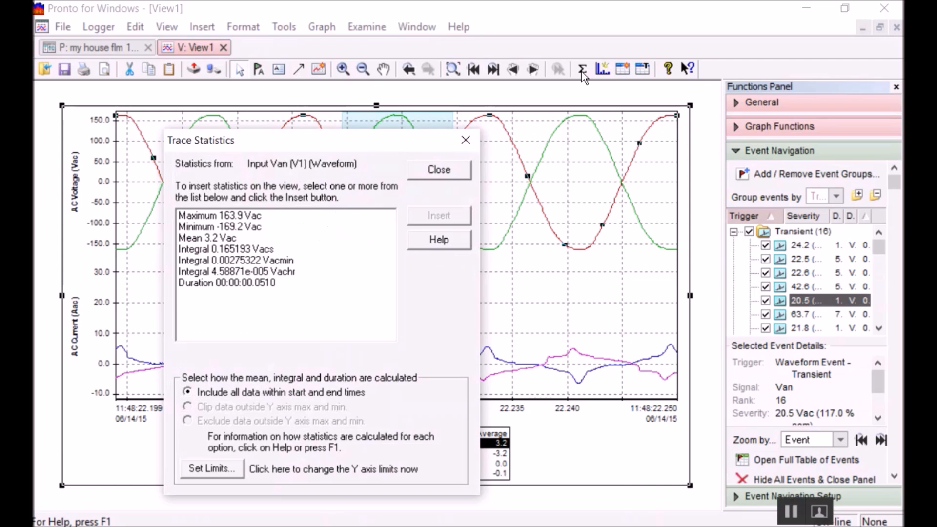
pyautogui.click(204, 216)
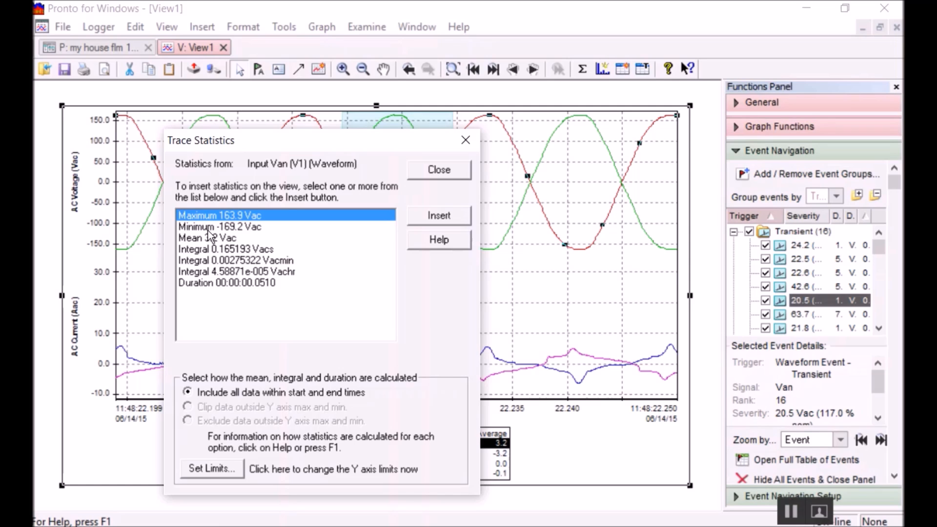
pyautogui.click(208, 228)
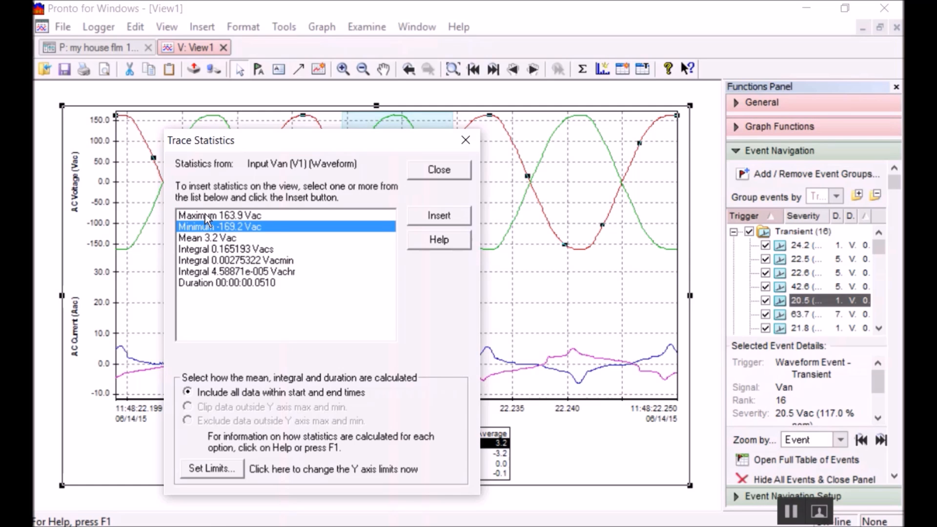
pyautogui.keyDown('ctrl'); pyautogui.click(205, 216); pyautogui.keyUp('ctrl')
pyautogui.keyDown('shift'); pyautogui.click(210, 237); pyautogui.keyUp('shift')
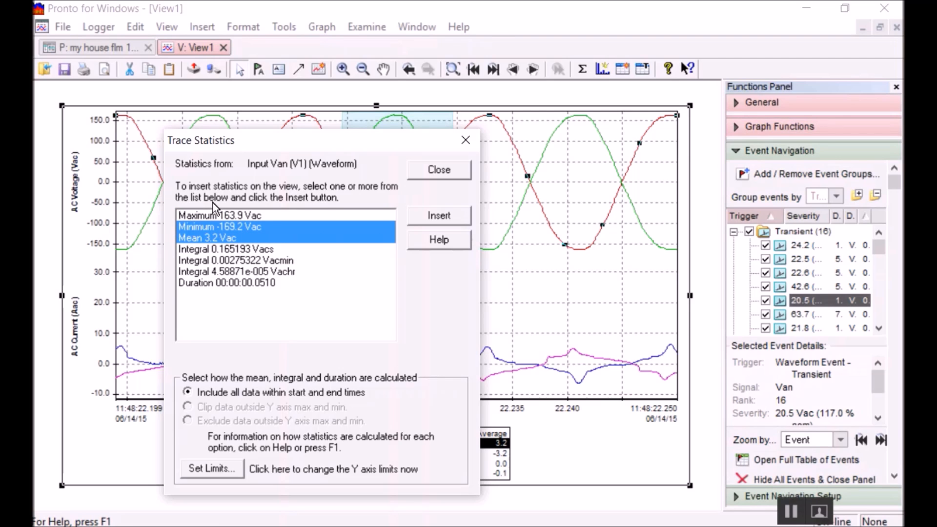
pyautogui.keyDown('ctrl'); pyautogui.click(210, 215); pyautogui.keyUp('ctrl')
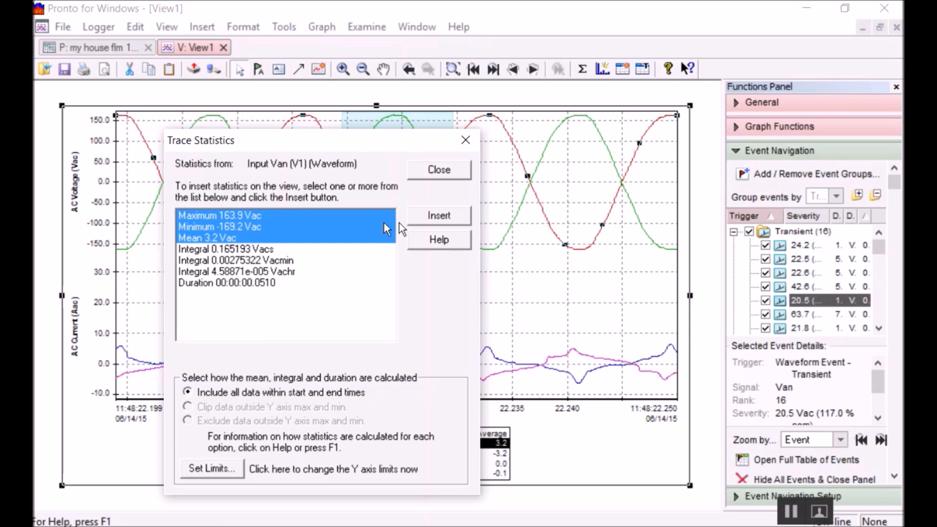
pyautogui.click(439, 215)
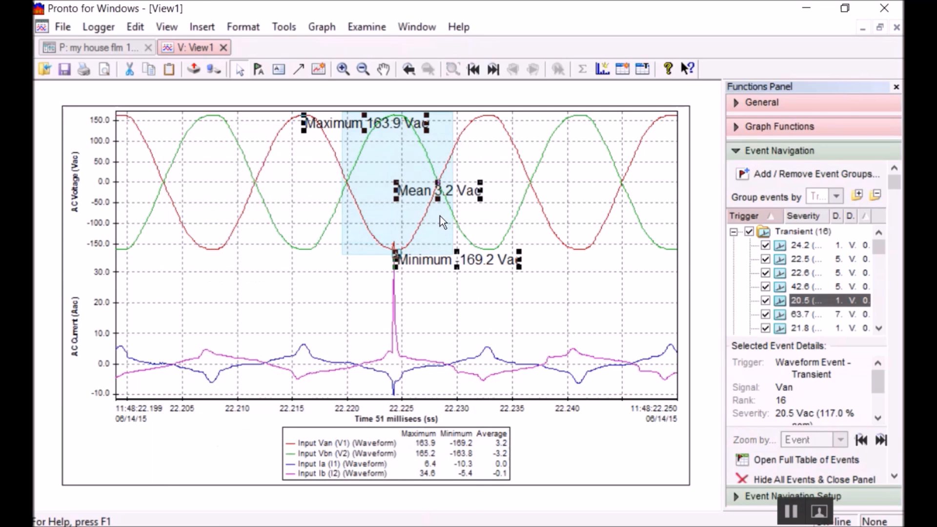
pyautogui.click(554, 267)
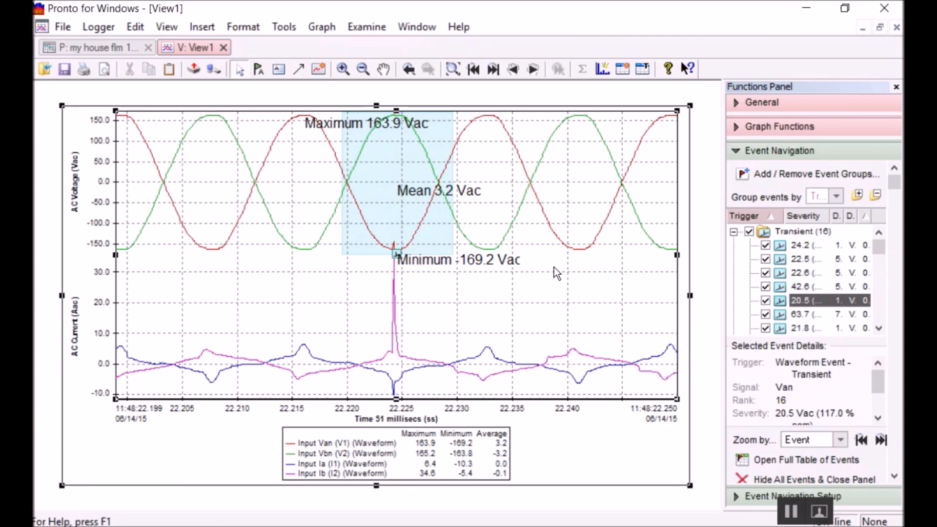
pyautogui.moveTo(457, 194); pyautogui.dragTo(350, 213)
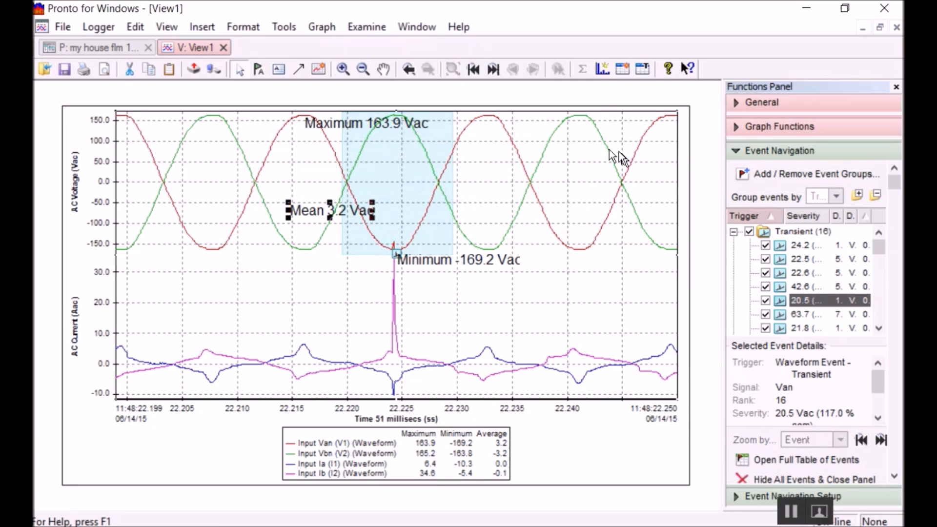
# View a 3D bar graph of harmonic direction and magnitude up to harmonic 15 at mid-time 11:48:22.236765, closing its new view without saving.
pyautogui.click(603, 69)
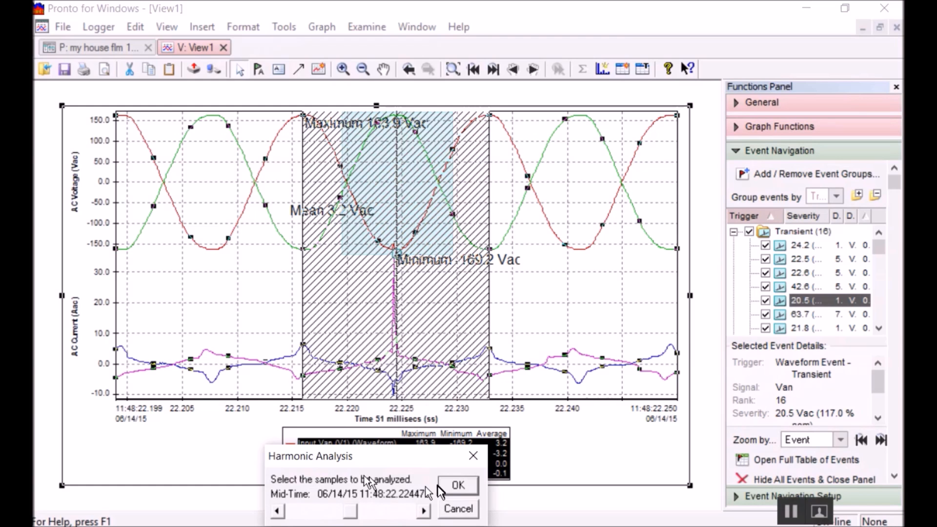
pyautogui.moveTo(350, 512); pyautogui.dragTo(378, 511)
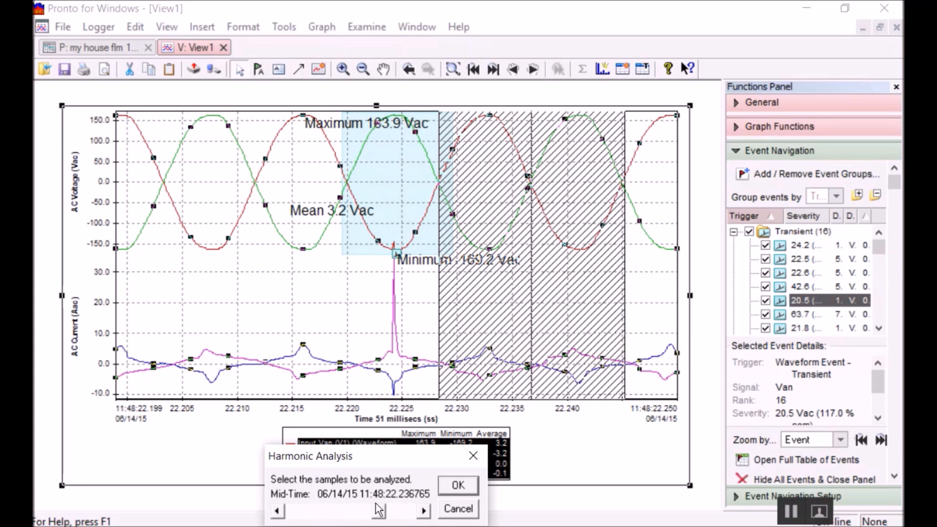
pyautogui.click(458, 486)
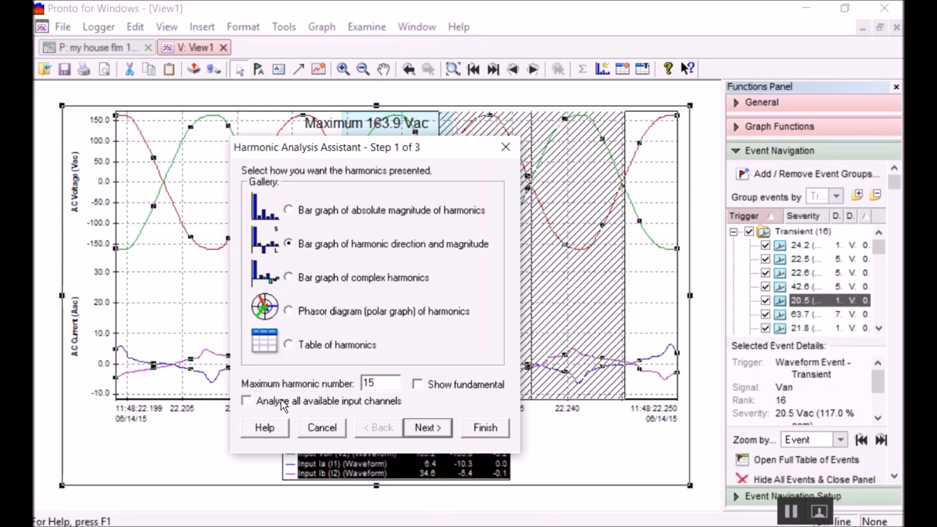
pyautogui.click(422, 428)
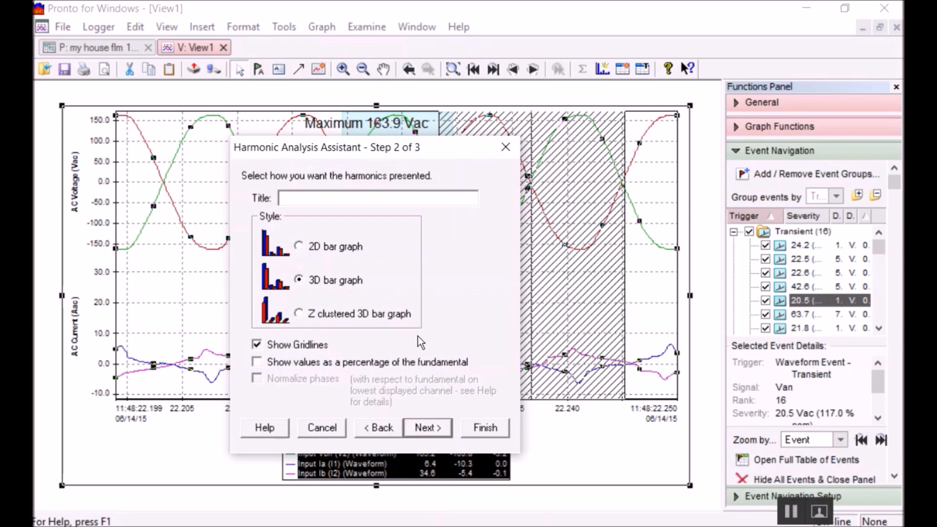
pyautogui.click(426, 426)
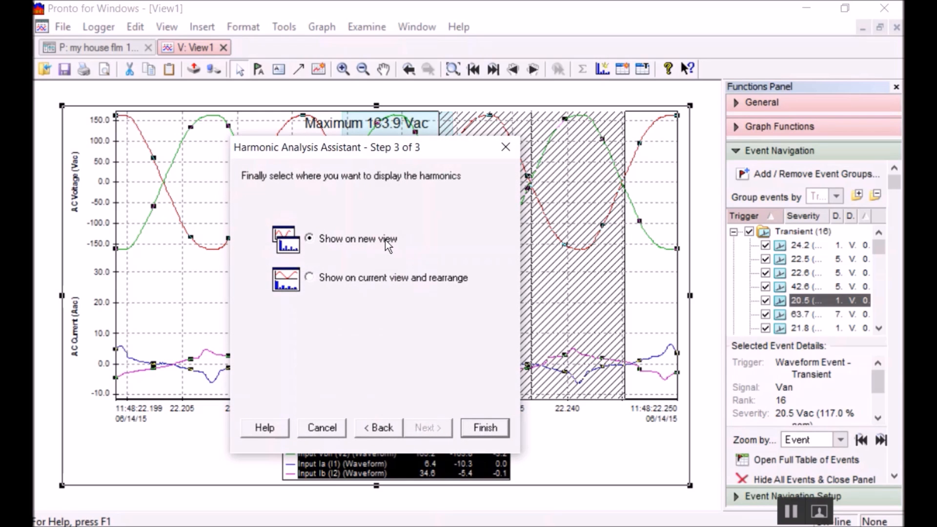
pyautogui.click(489, 431)
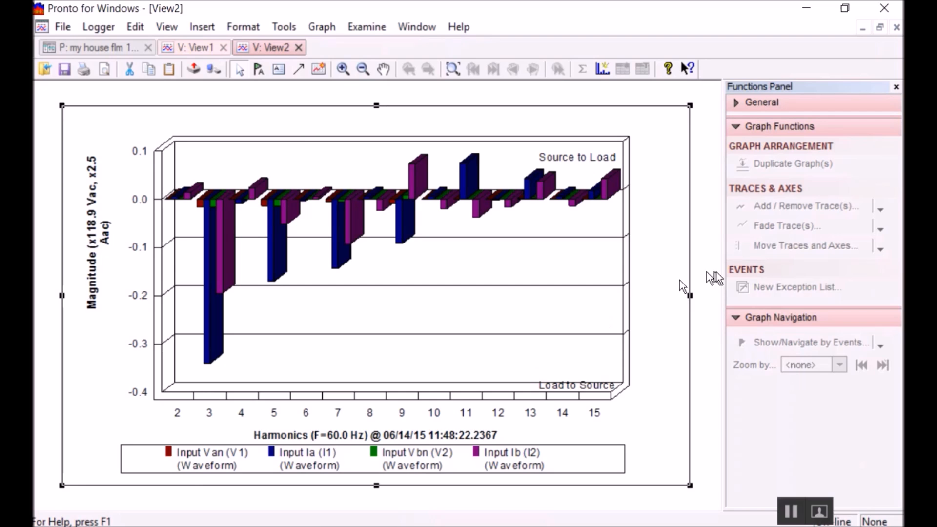
pyautogui.click(895, 28)
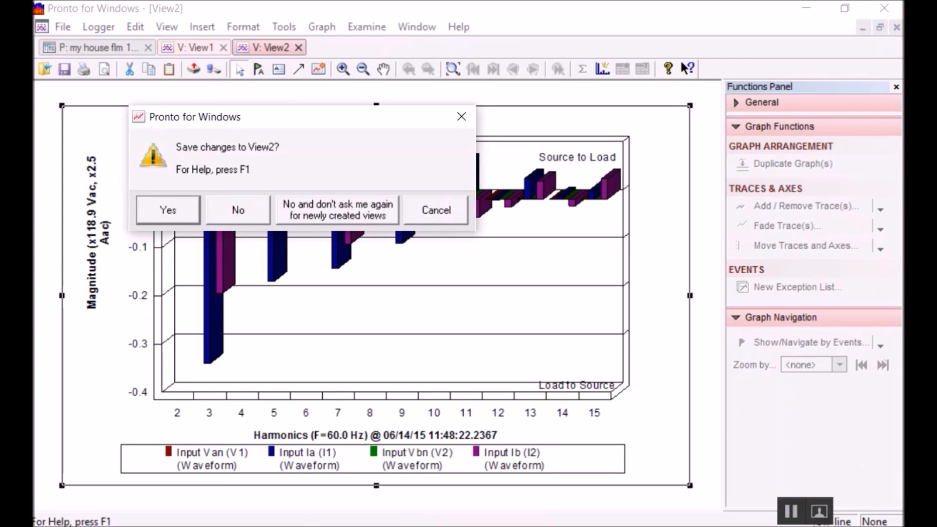
pyautogui.click(217, 210)
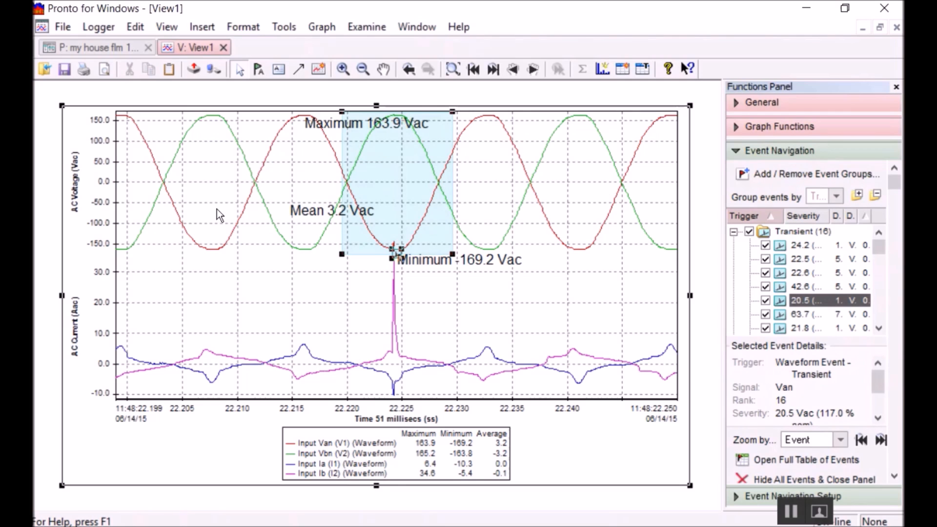
# View a table of harmonics up to harmonic 15 for all available input channels at the same mid-time, closing it without saving.
pyautogui.click(604, 66)
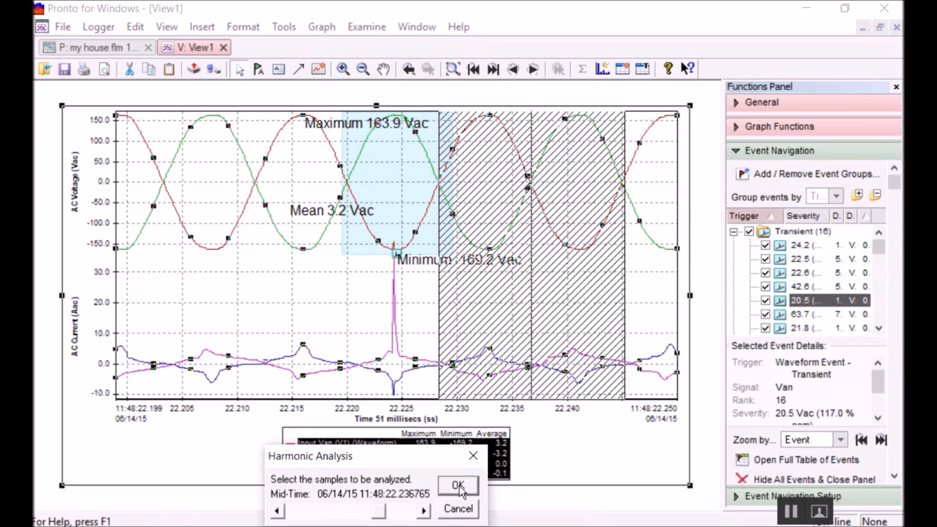
pyautogui.click(446, 486)
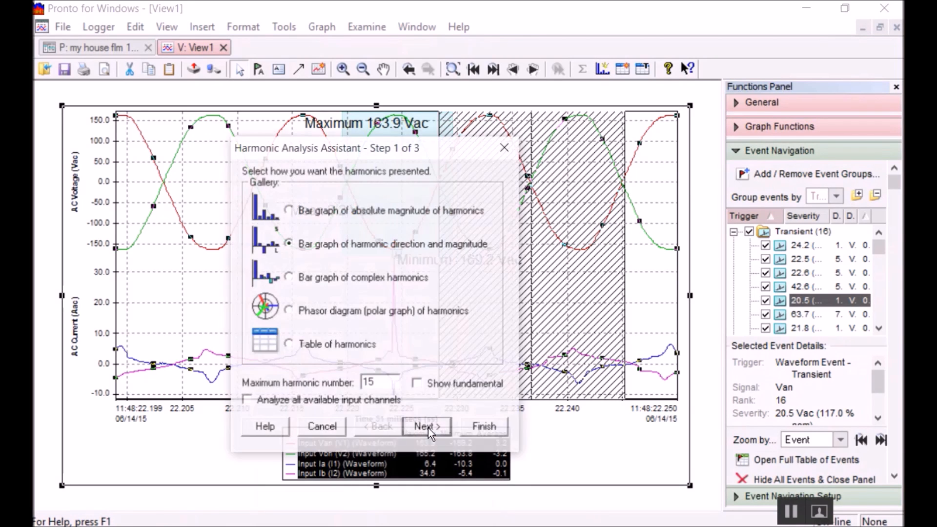
pyautogui.click(287, 340)
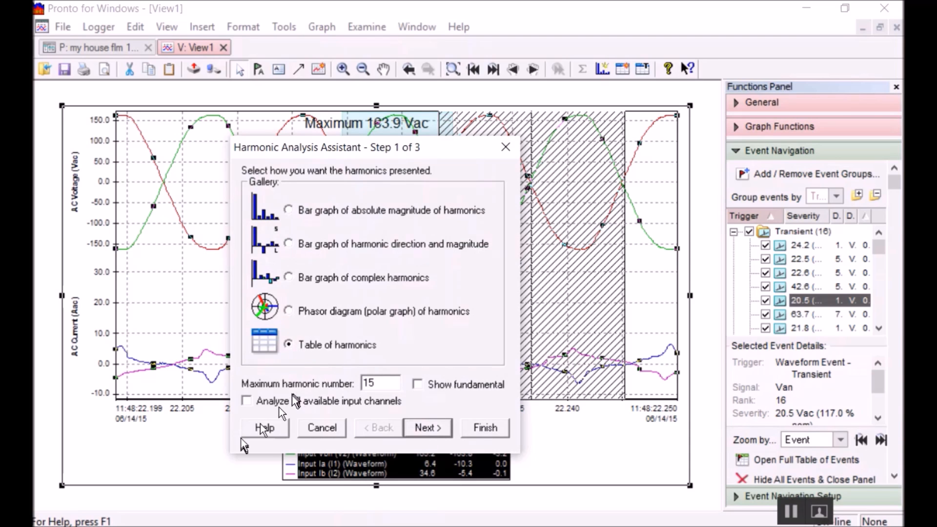
pyautogui.click(255, 402)
pyautogui.click(486, 427)
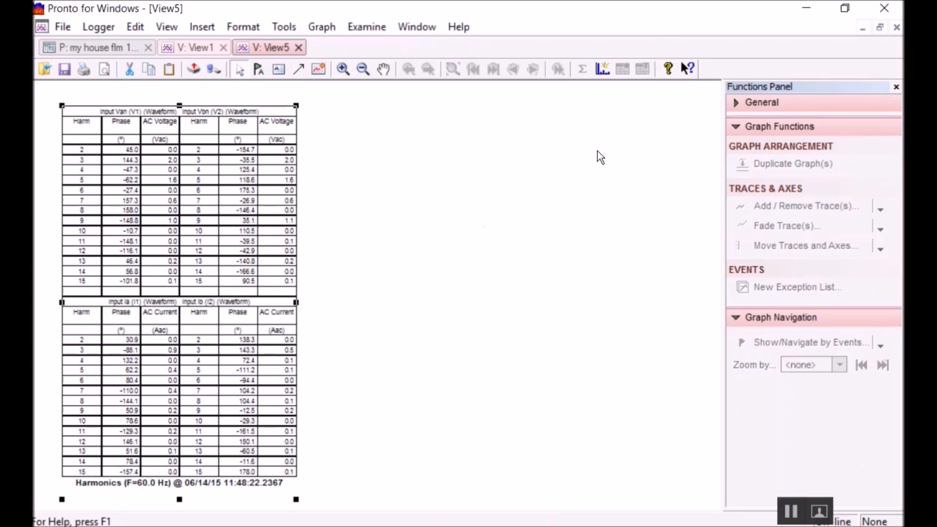
pyautogui.click(897, 28)
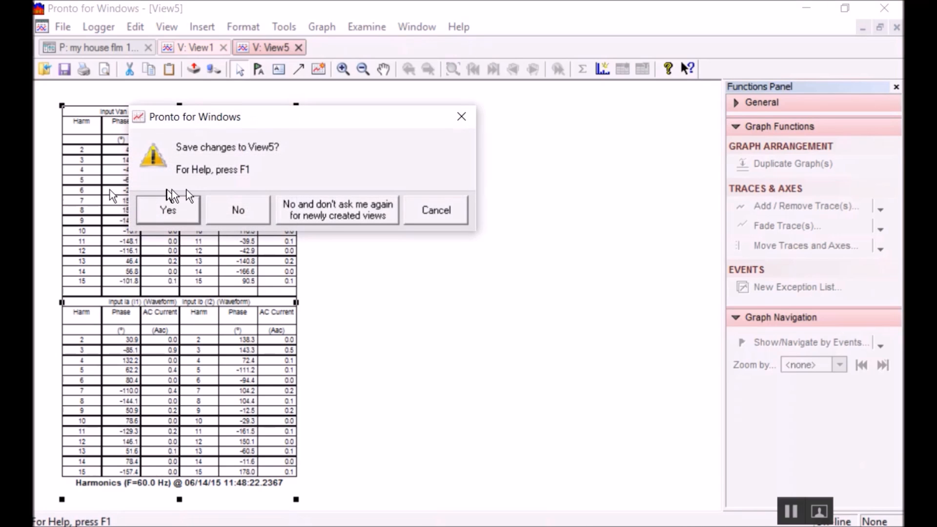
pyautogui.click(232, 207)
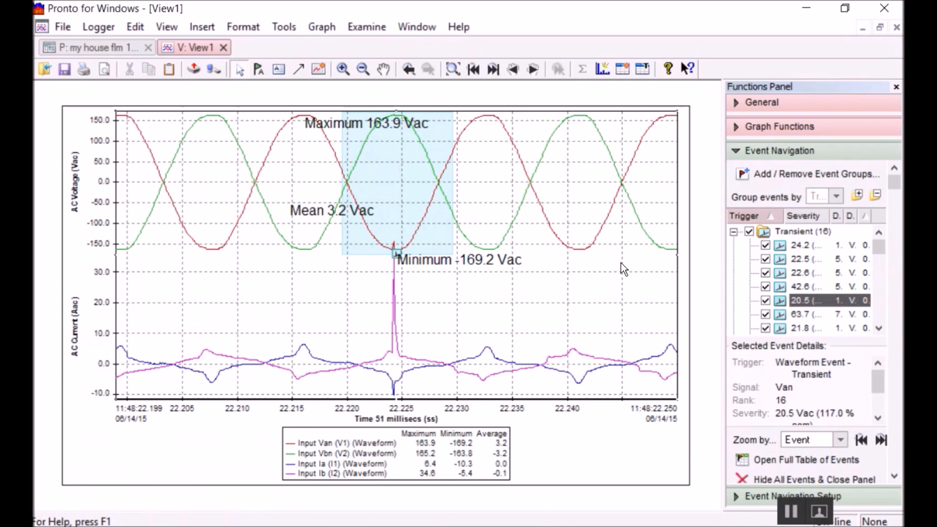